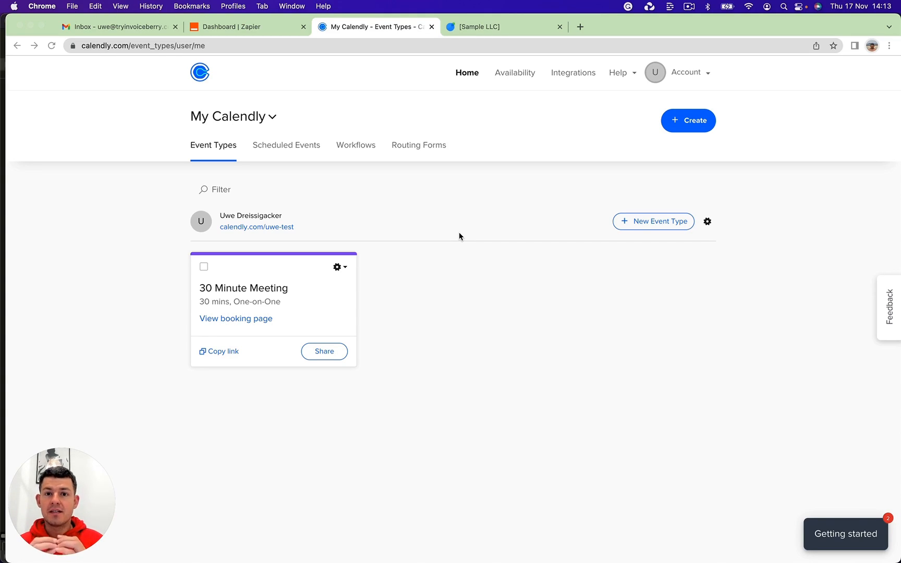
# Step: Switch to Zapier and choose Calendly and InvoiceBerry as the two apps to connect in a new Zap
pyautogui.click(239, 28)
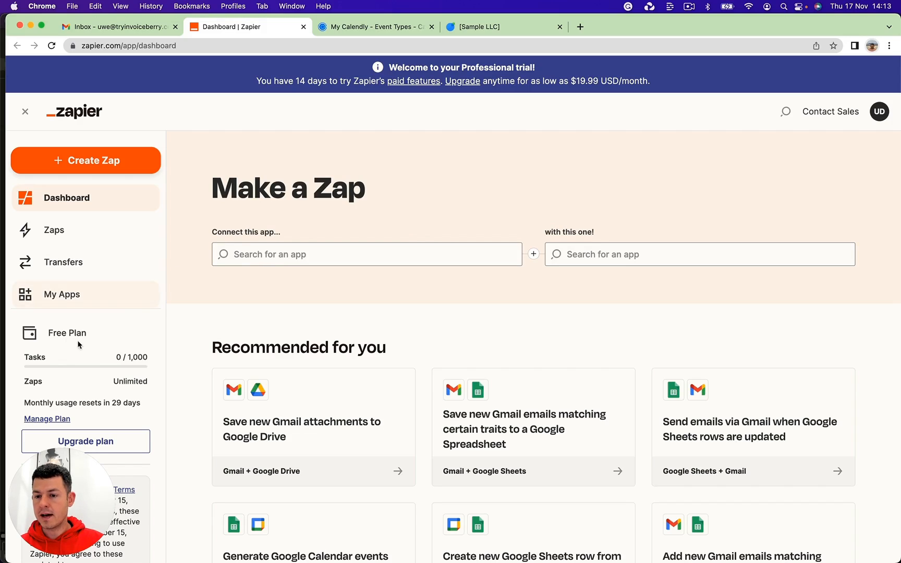
pyautogui.moveTo(44, 338); pyautogui.dragTo(145, 358)
pyautogui.click(150, 365)
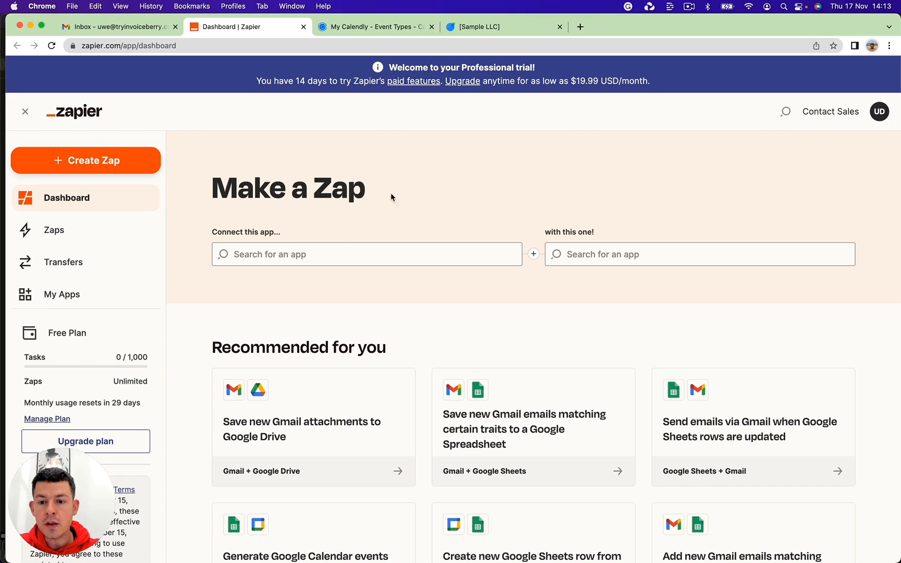
pyautogui.click(354, 257)
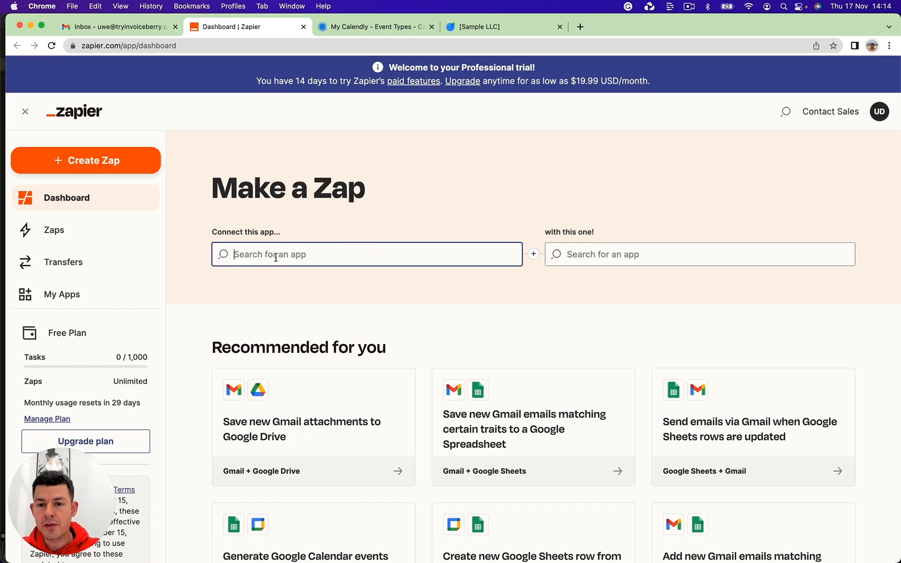
pyautogui.write('calendly')
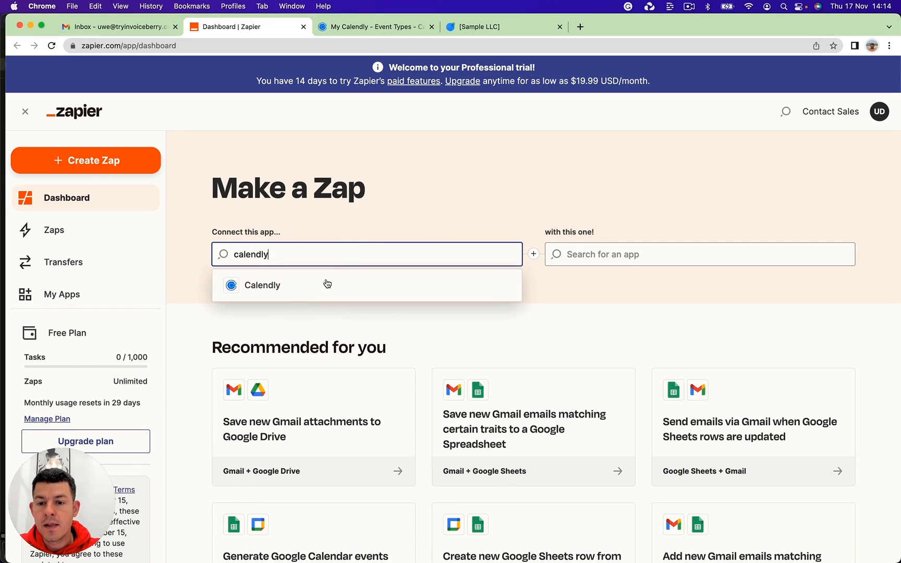
pyautogui.click(322, 284)
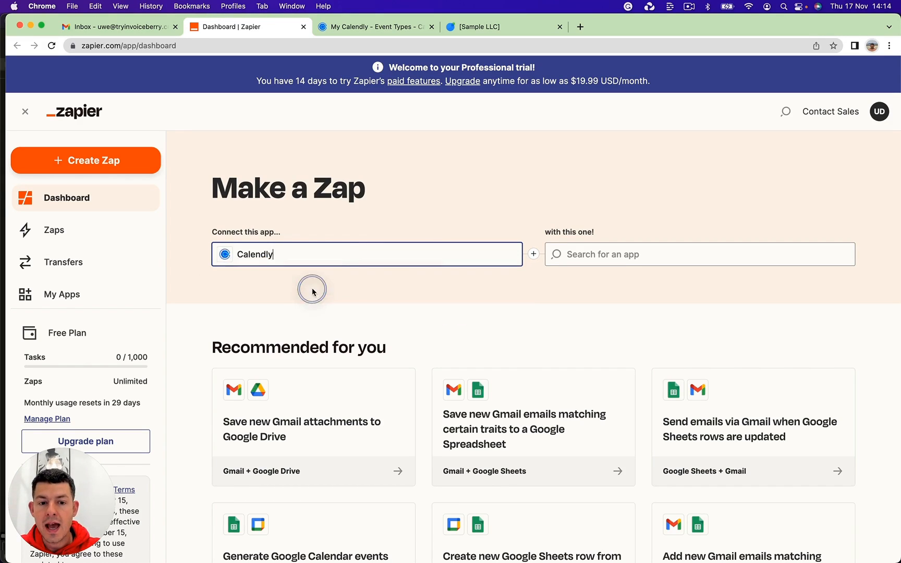
pyautogui.click(616, 254)
pyautogui.write('invoiceberry')
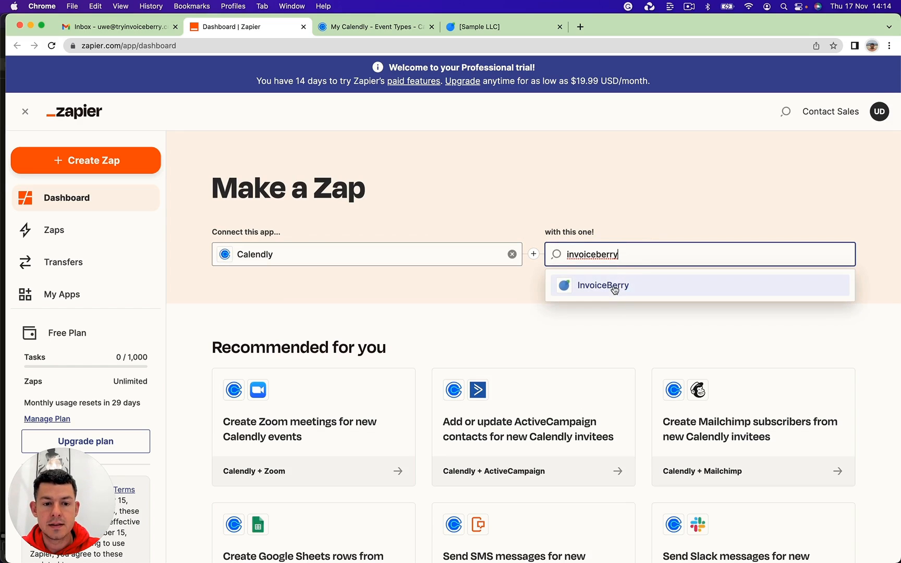
pyautogui.click(611, 287)
# Step: Set the Zap's Calendly trigger to Invitee Created
pyautogui.click(354, 315)
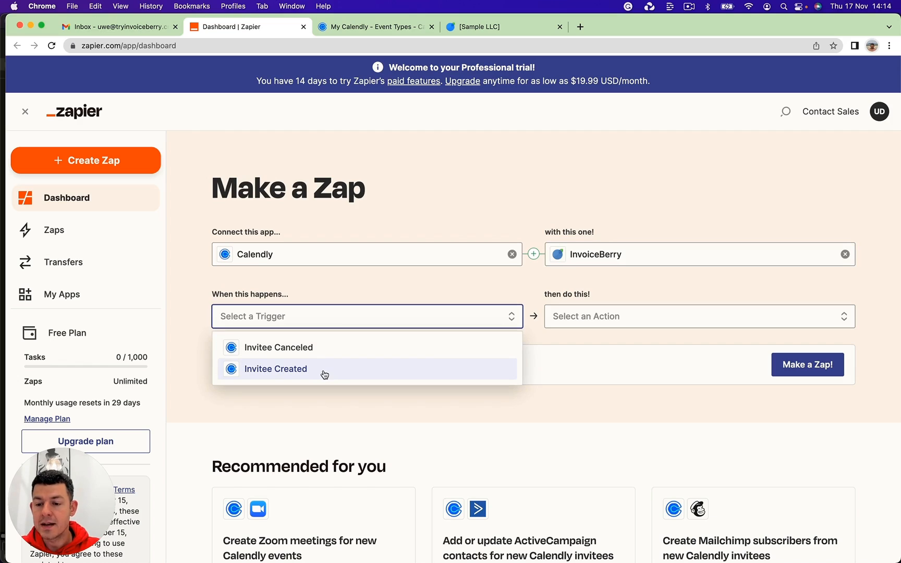
pyautogui.click(324, 375)
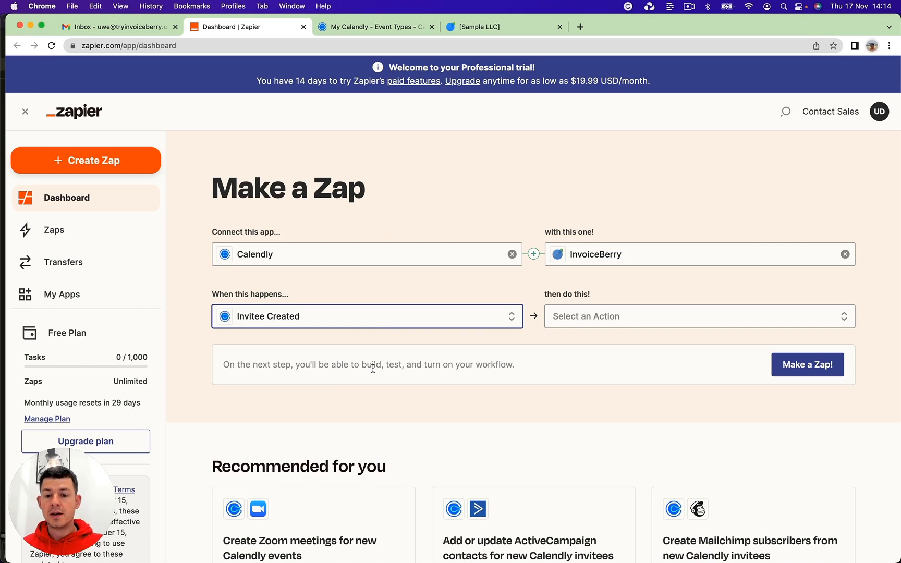
pyautogui.click(382, 316)
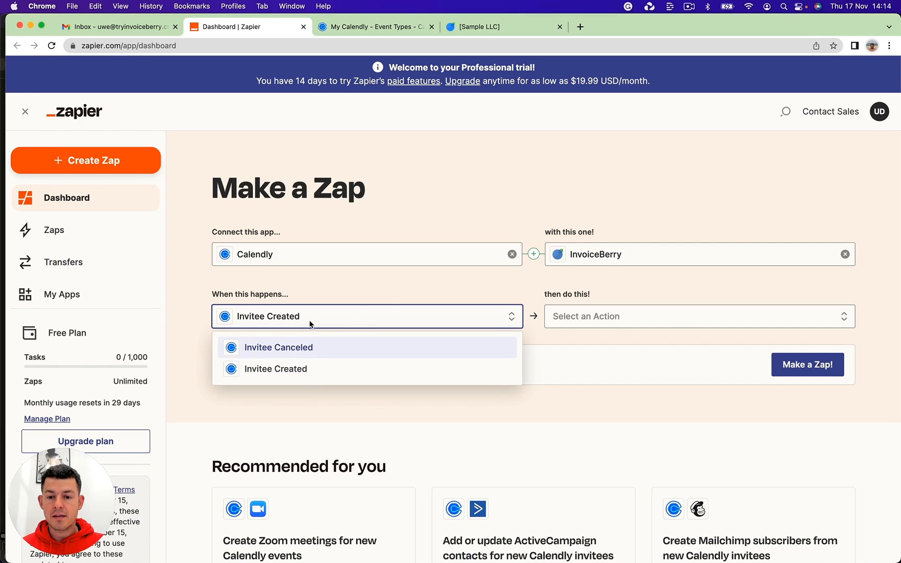
pyautogui.click(322, 375)
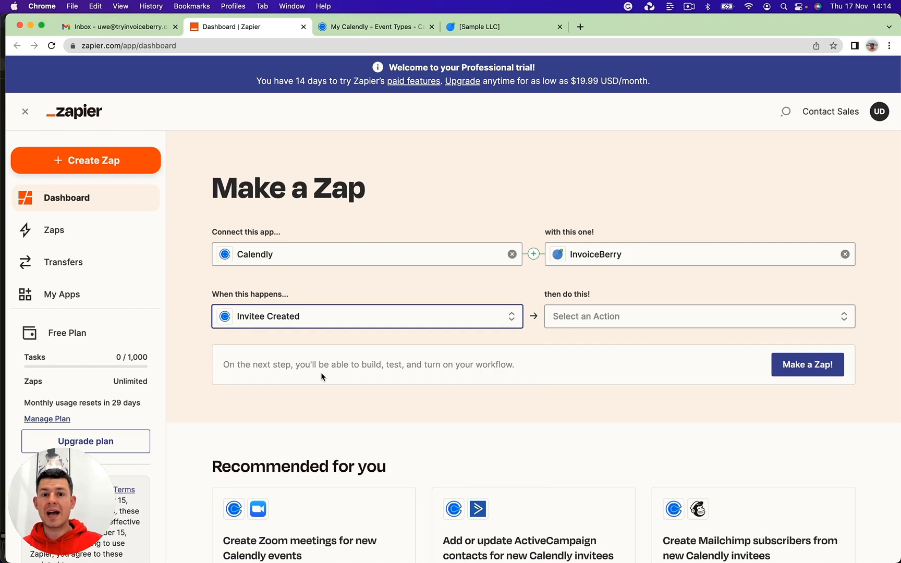
# Step: Set the InvoiceBerry action to Create Client and start the guided setup of the Zap
pyautogui.click(599, 316)
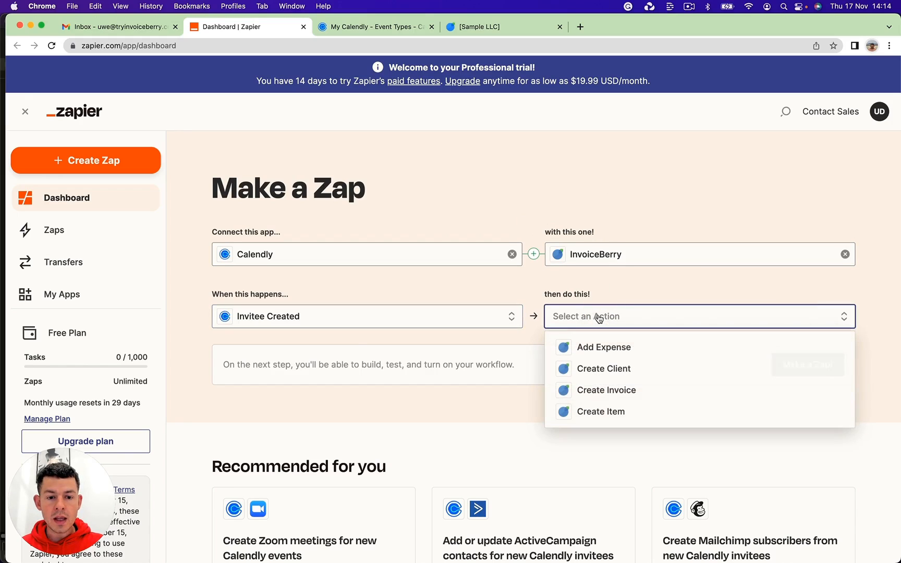
pyautogui.click(619, 374)
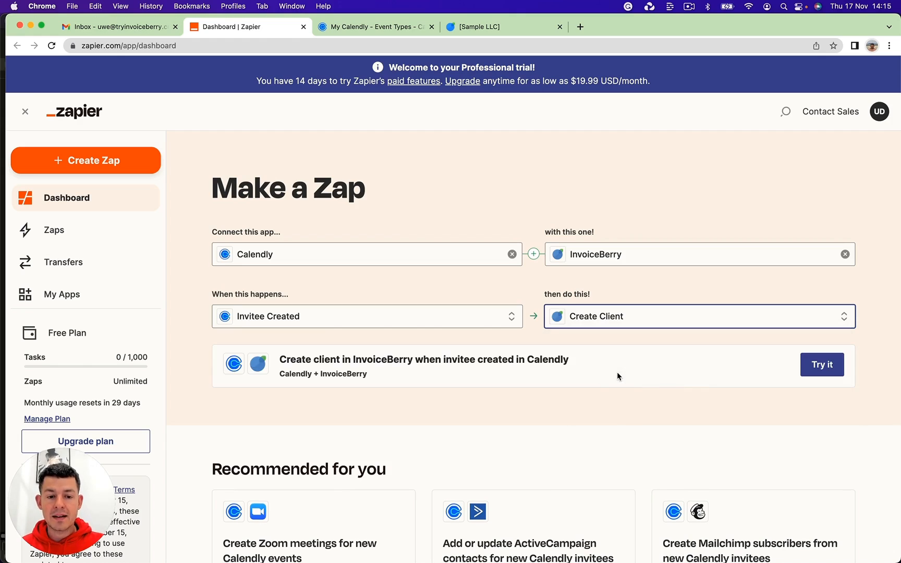
pyautogui.click(820, 365)
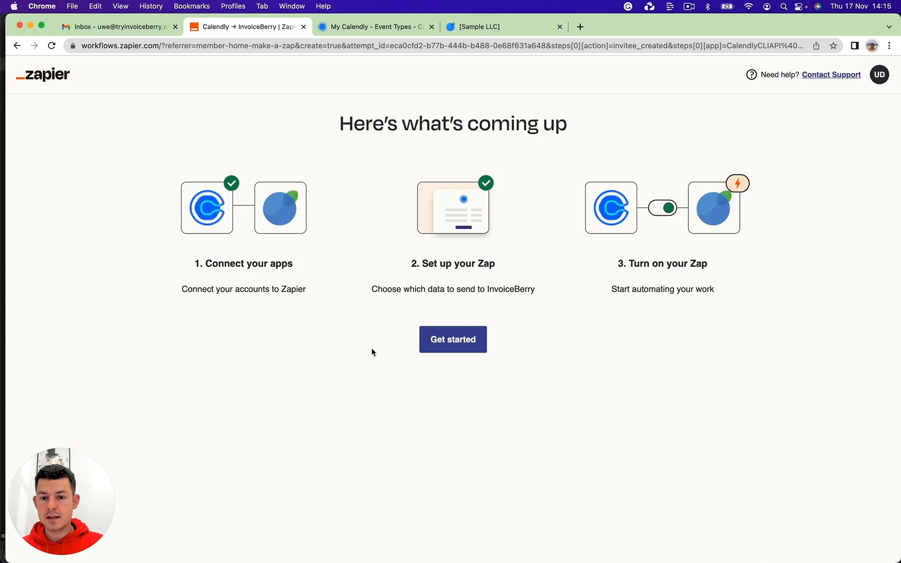
pyautogui.click(454, 348)
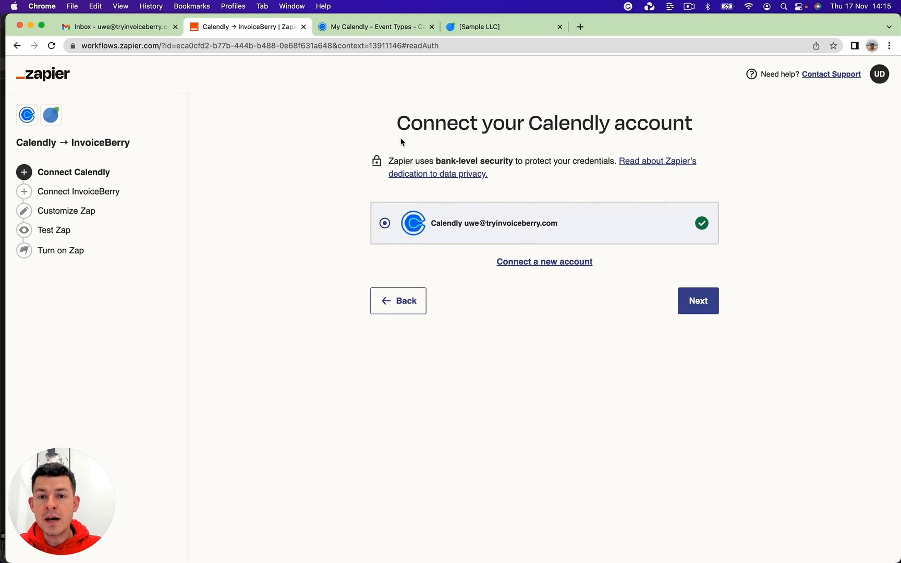
# Step: Switch to Calendly and locate the unique API key on the setup page of its Zapier integration
pyautogui.click(385, 30)
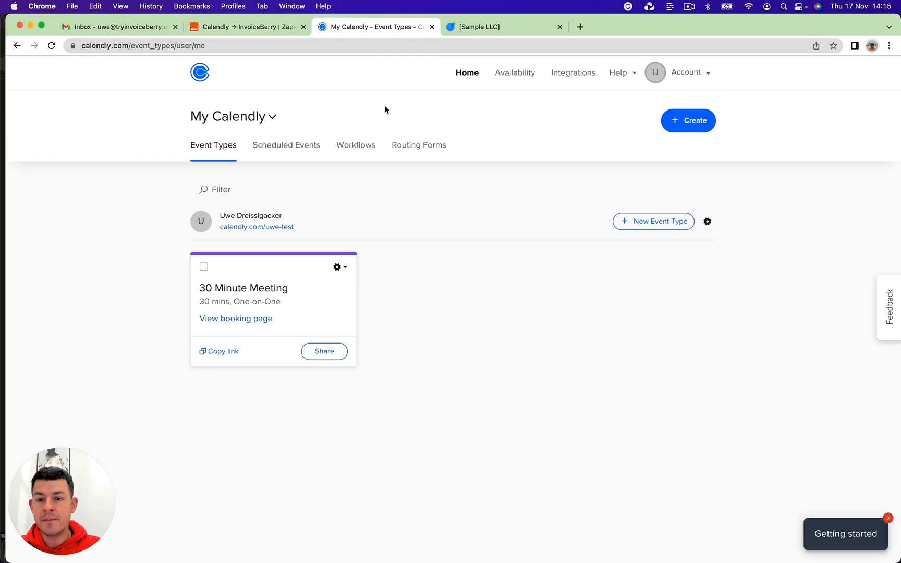
pyautogui.click(569, 75)
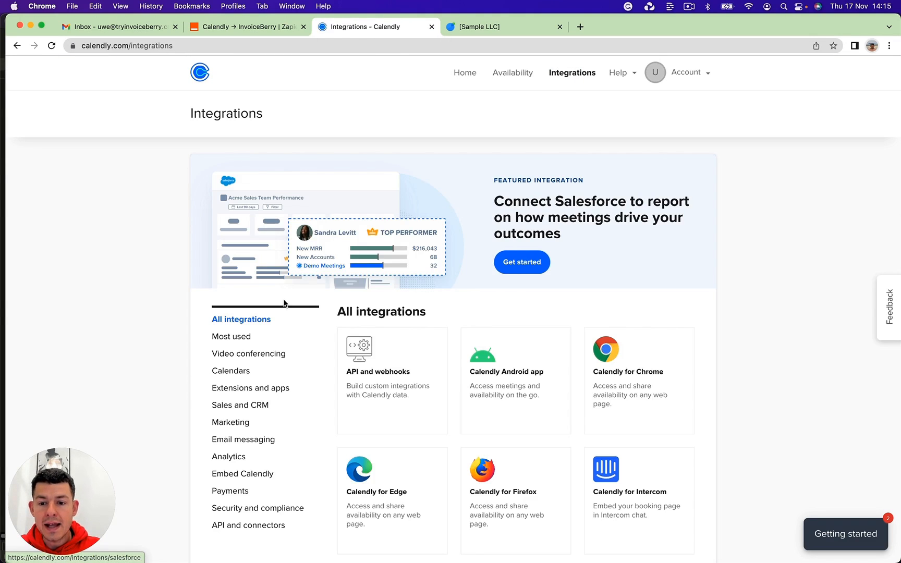
pyautogui.scroll(-5, 285, 301)
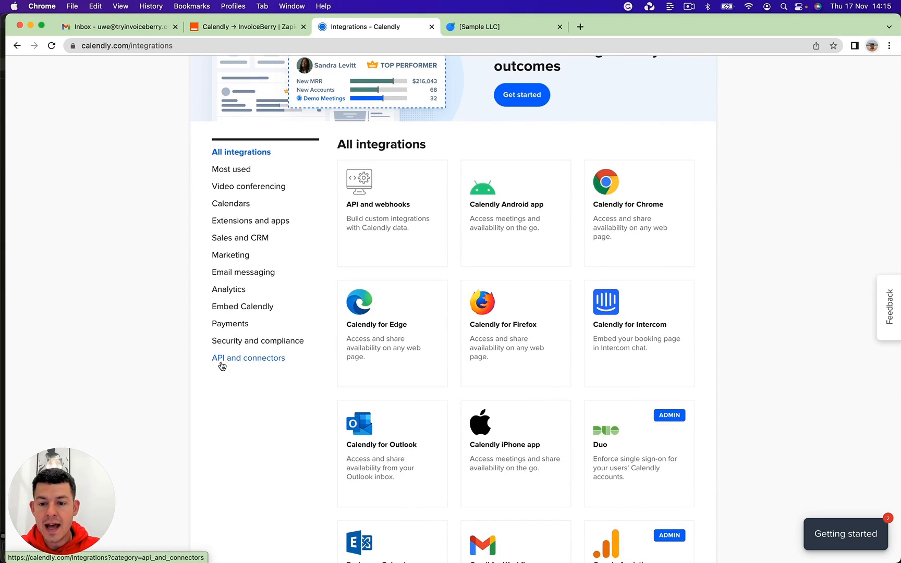
pyautogui.click(256, 364)
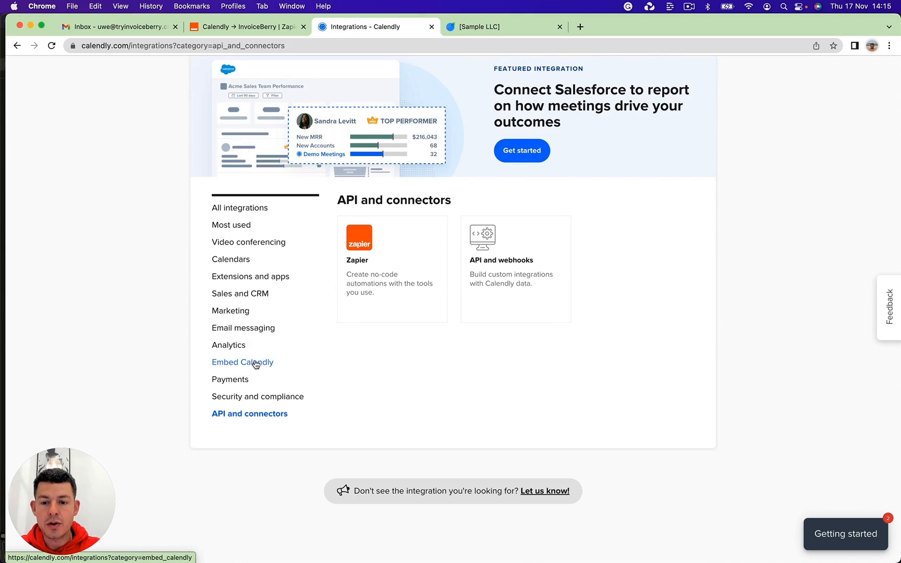
pyautogui.click(368, 245)
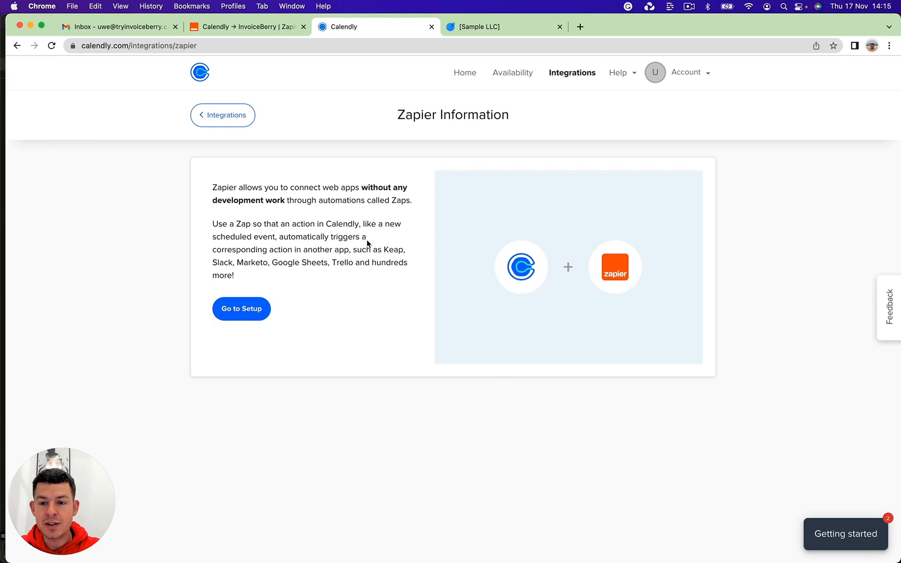
pyautogui.click(243, 316)
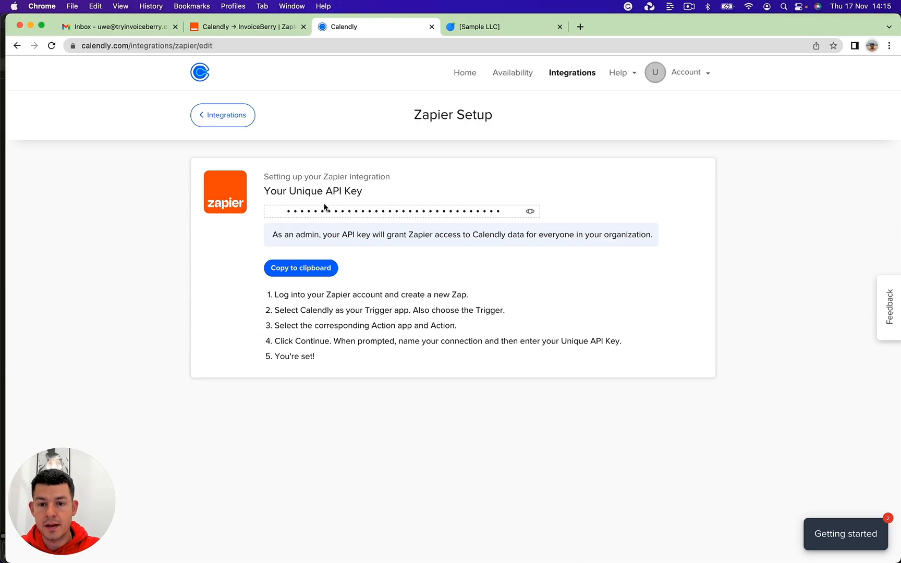
pyautogui.moveTo(284, 211); pyautogui.dragTo(388, 211)
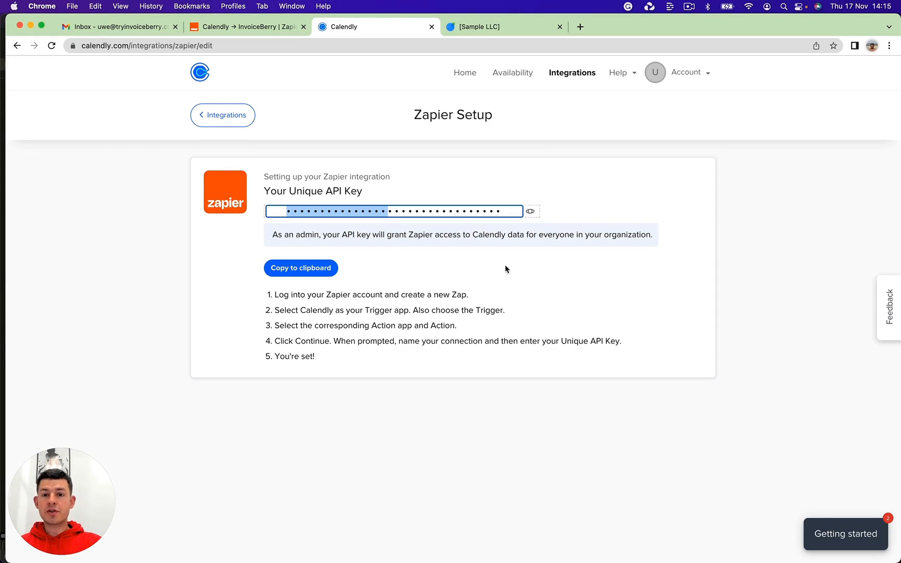
# Step: Return to Zapier, view the API key form for a new Calendly account, and continue with the already connected account
pyautogui.click(244, 26)
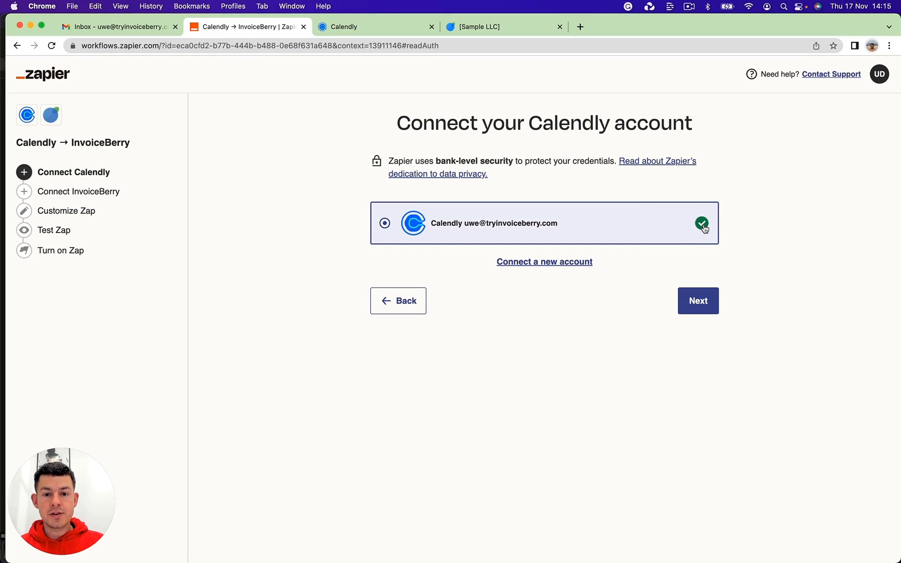
pyautogui.click(383, 224)
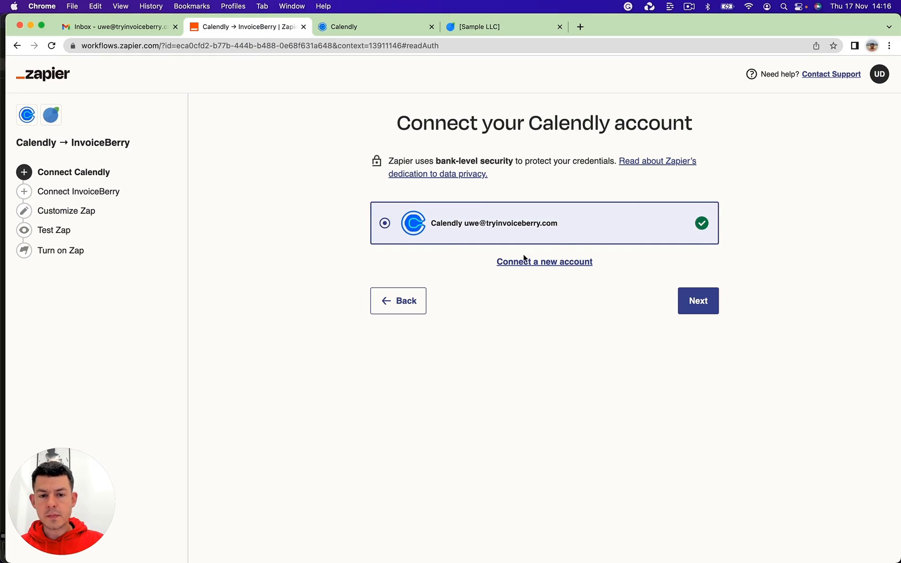
pyautogui.click(555, 264)
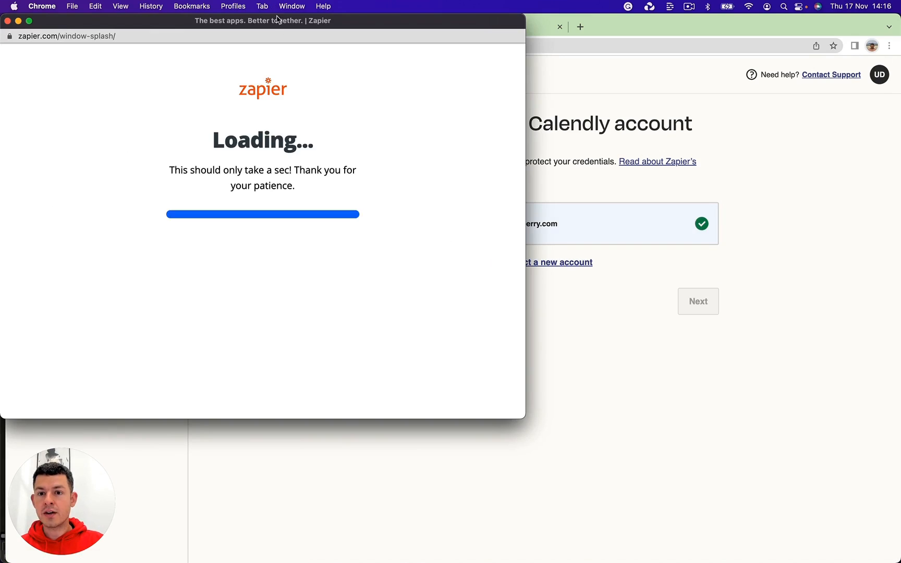
pyautogui.moveTo(280, 21); pyautogui.dragTo(325, 125)
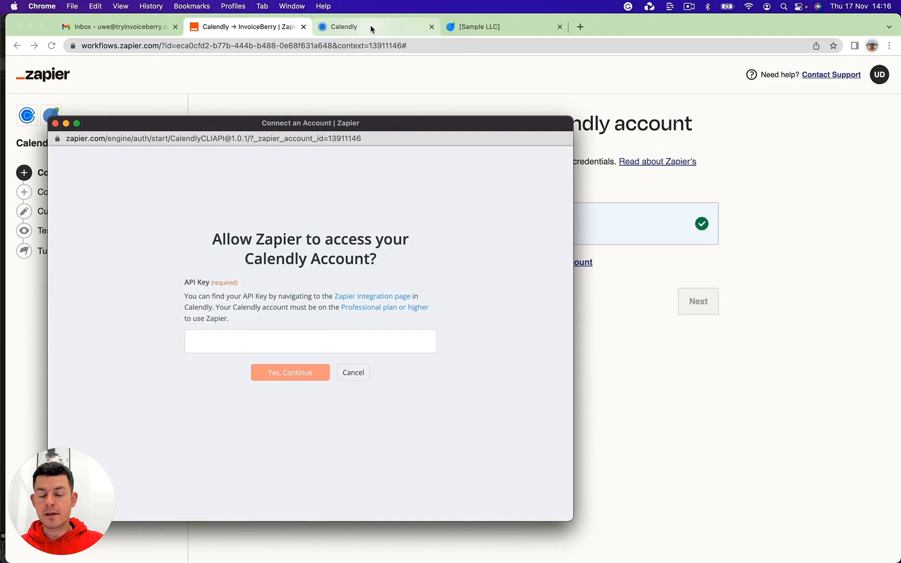
pyautogui.click(209, 346)
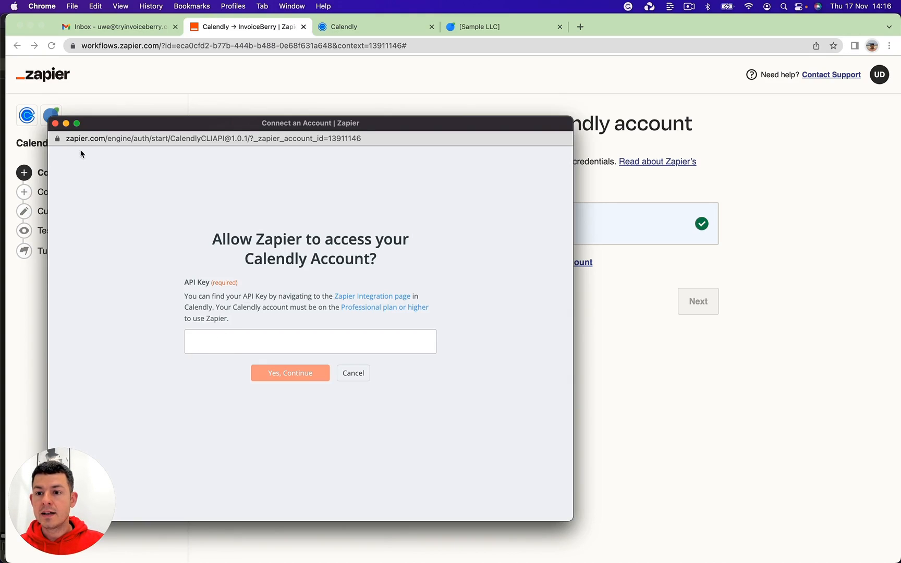
pyautogui.click(55, 123)
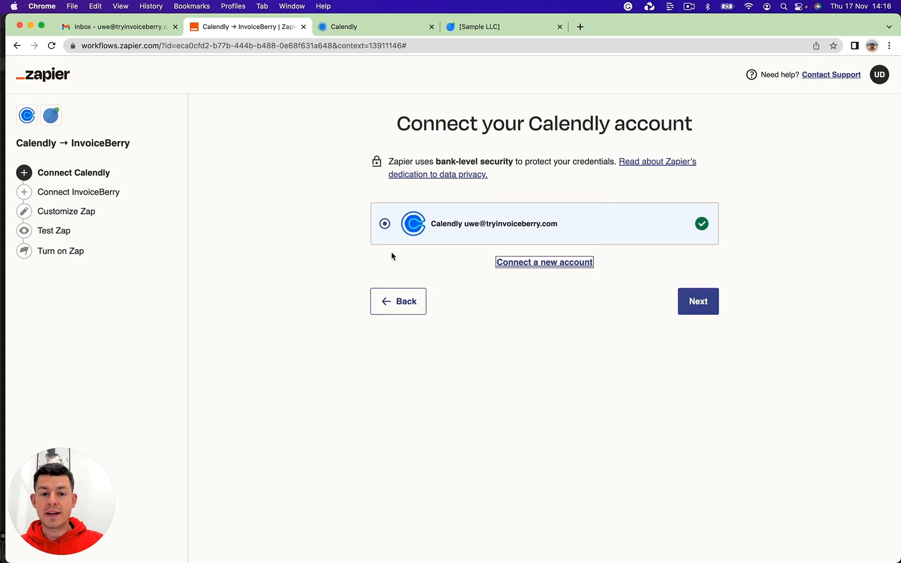
pyautogui.click(706, 312)
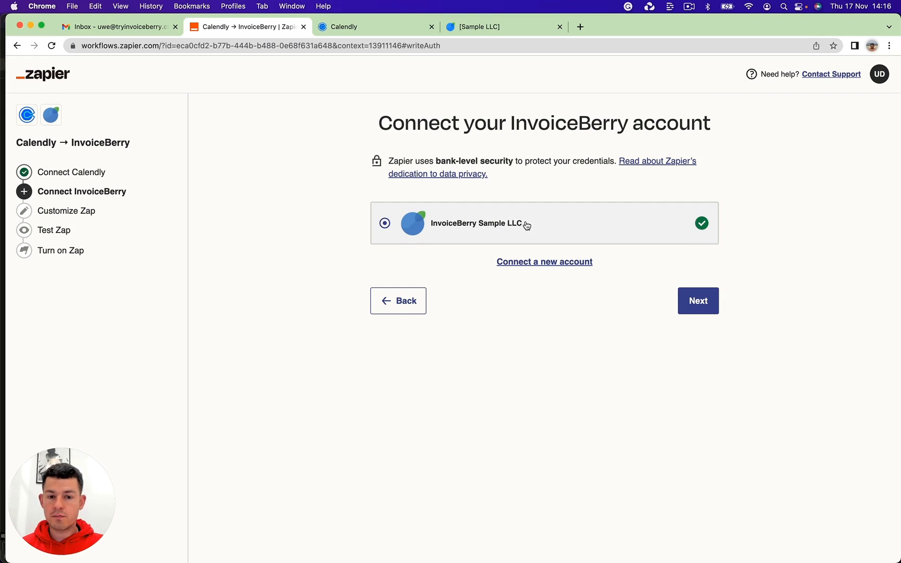
# Step: Open the form for connecting a new InvoiceBerry account, examine its API Key and API Password fields, and close it
pyautogui.click(538, 262)
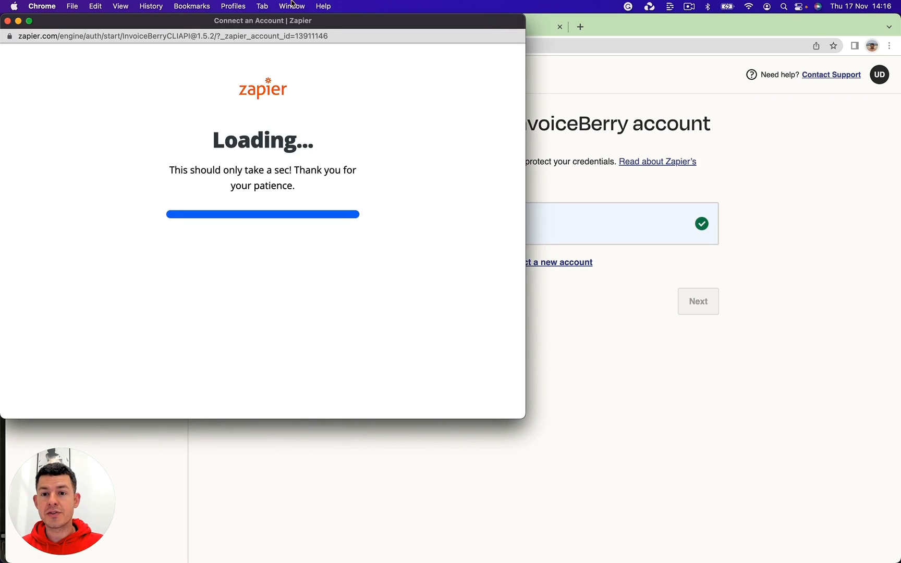
pyautogui.moveTo(298, 23); pyautogui.dragTo(352, 75)
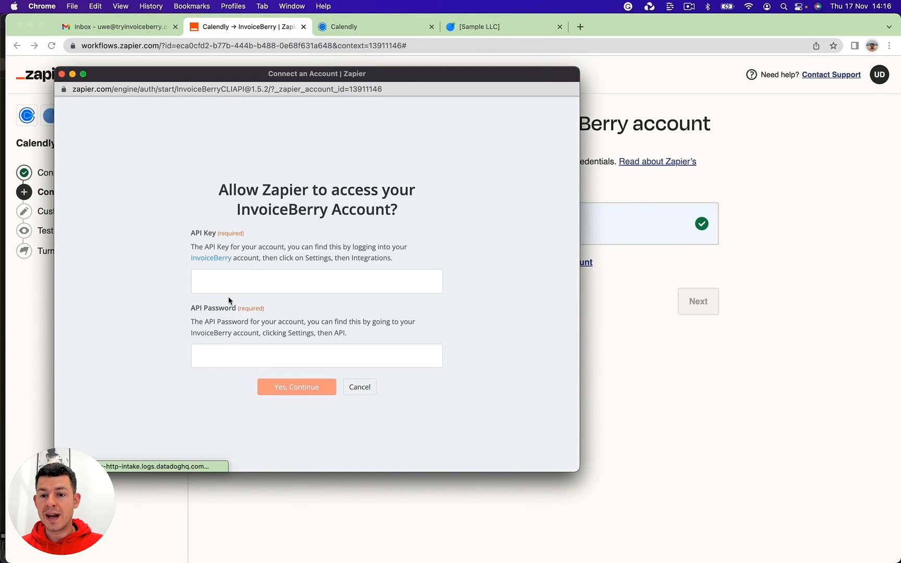
pyautogui.click(221, 281)
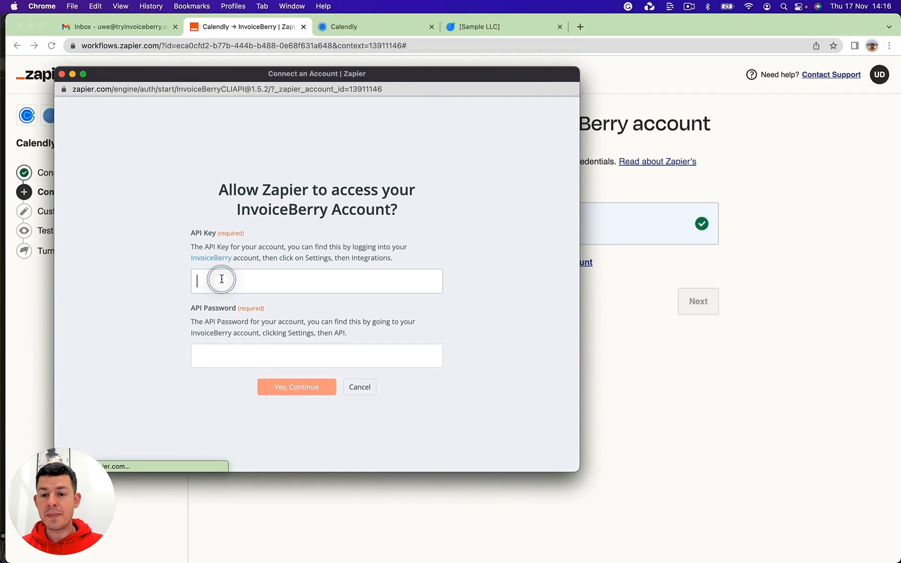
pyautogui.click(235, 361)
pyautogui.click(62, 74)
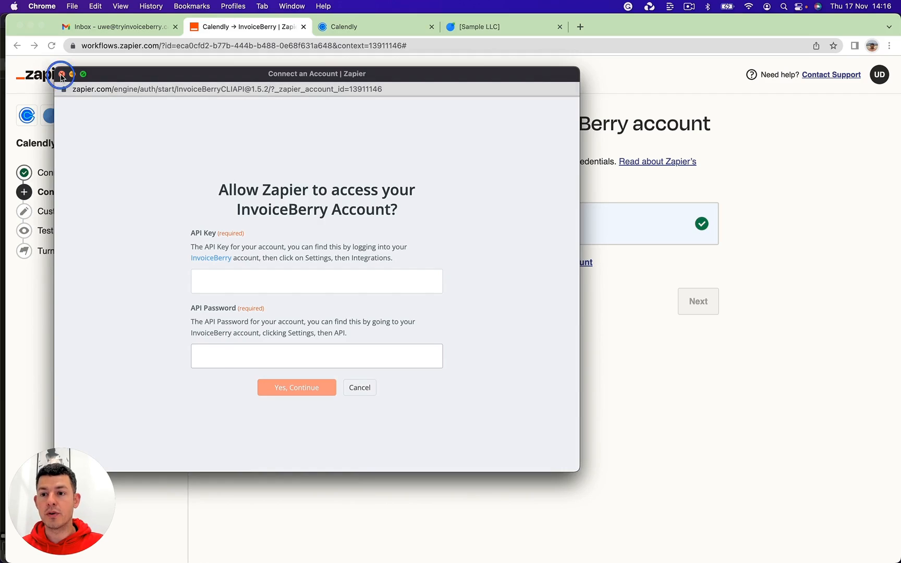
# Step: Switch to InvoiceBerry and locate the API key and API password in the Integrations section of the main settings
pyautogui.click(485, 28)
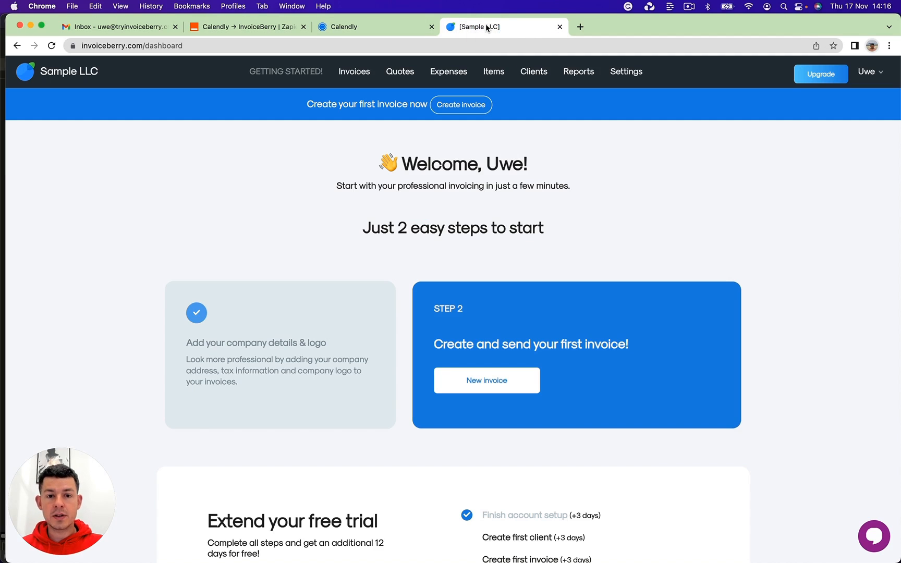
pyautogui.click(635, 78)
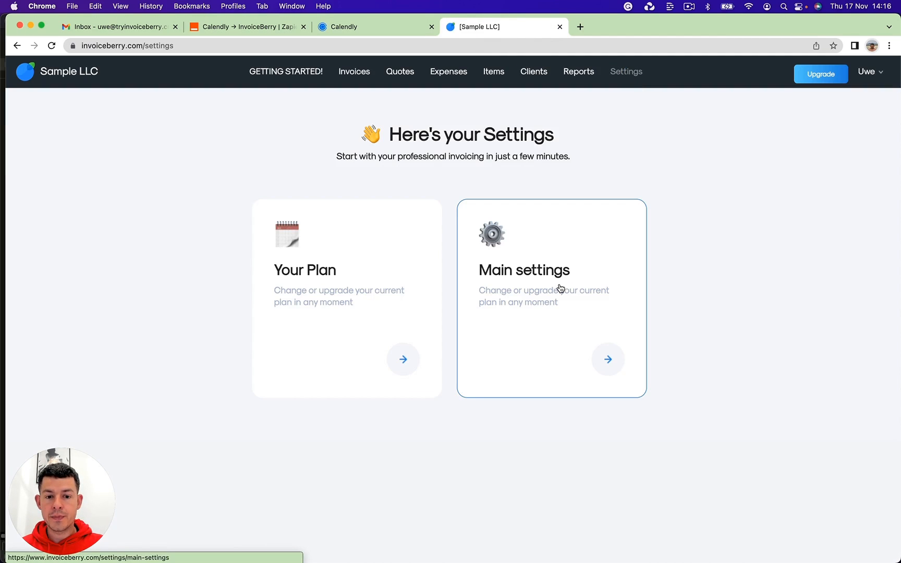
pyautogui.click(560, 287)
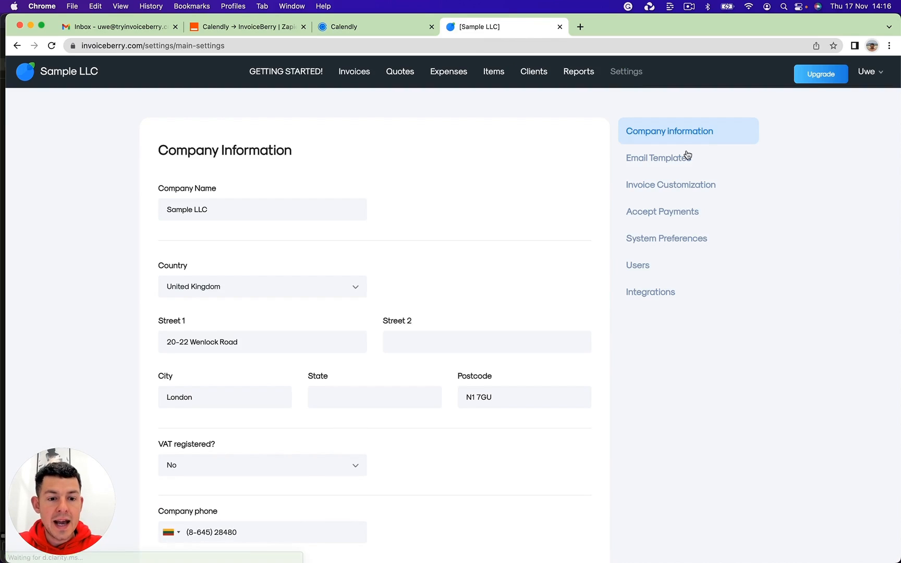
pyautogui.click(665, 294)
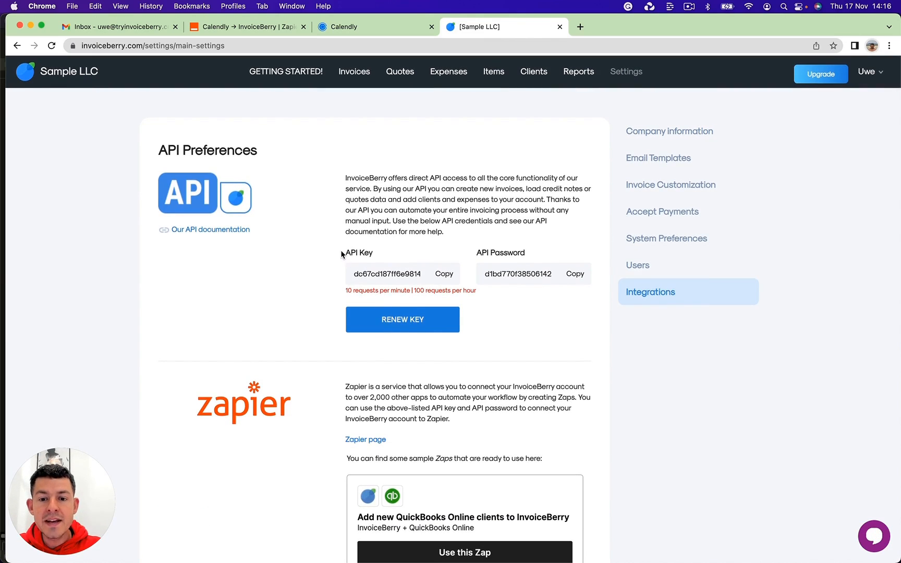
pyautogui.moveTo(346, 251); pyautogui.dragTo(438, 253)
pyautogui.click(438, 253)
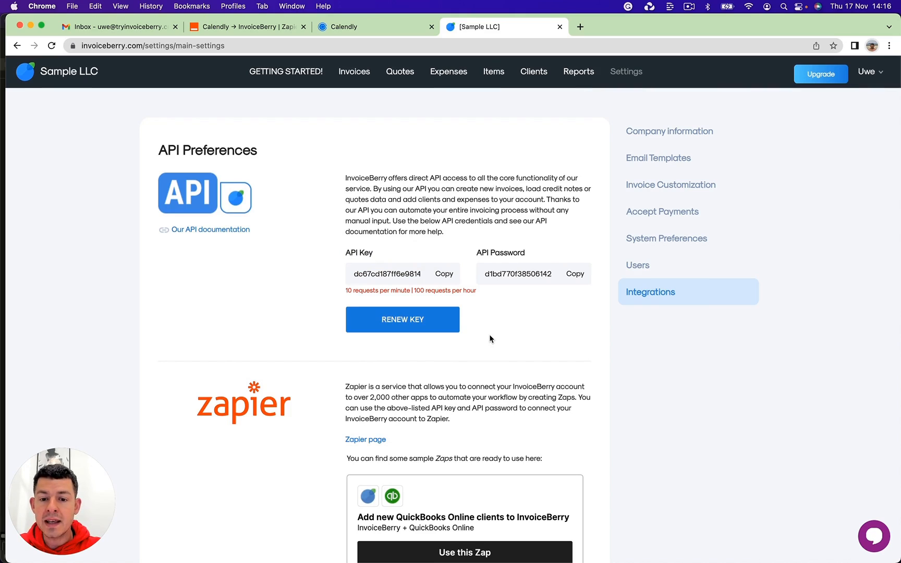
# Step: Copy the API key and the API password from InvoiceBerry's API preferences
pyautogui.click(356, 255)
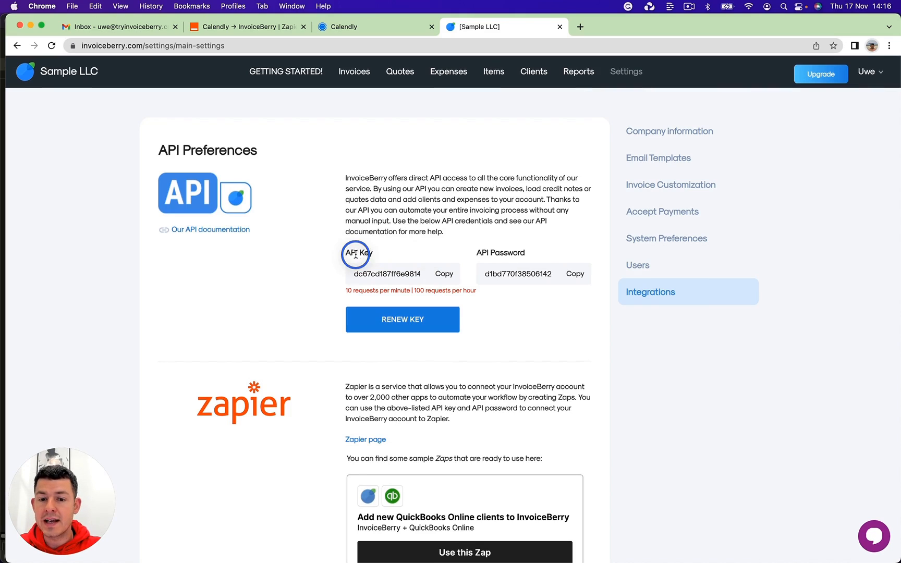
pyautogui.click(446, 277)
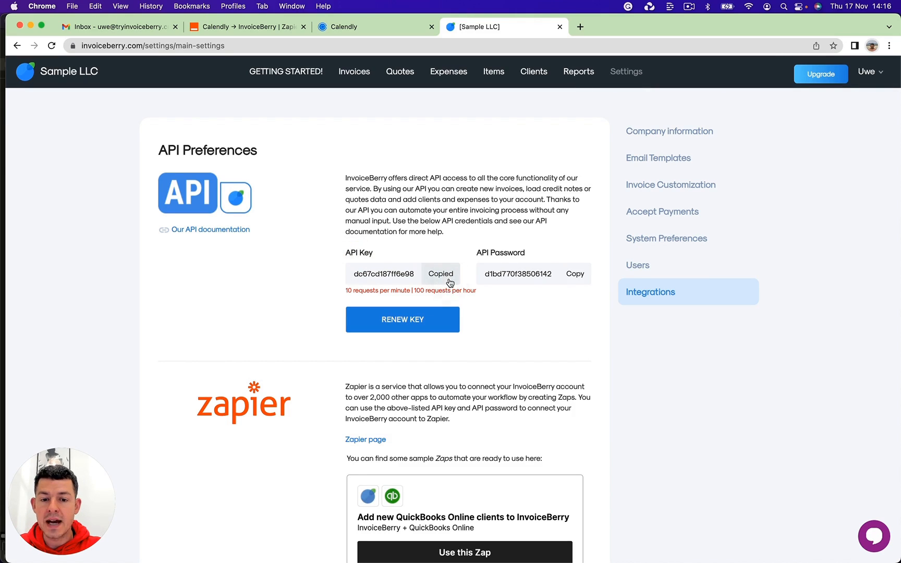
pyautogui.click(576, 274)
pyautogui.click(514, 206)
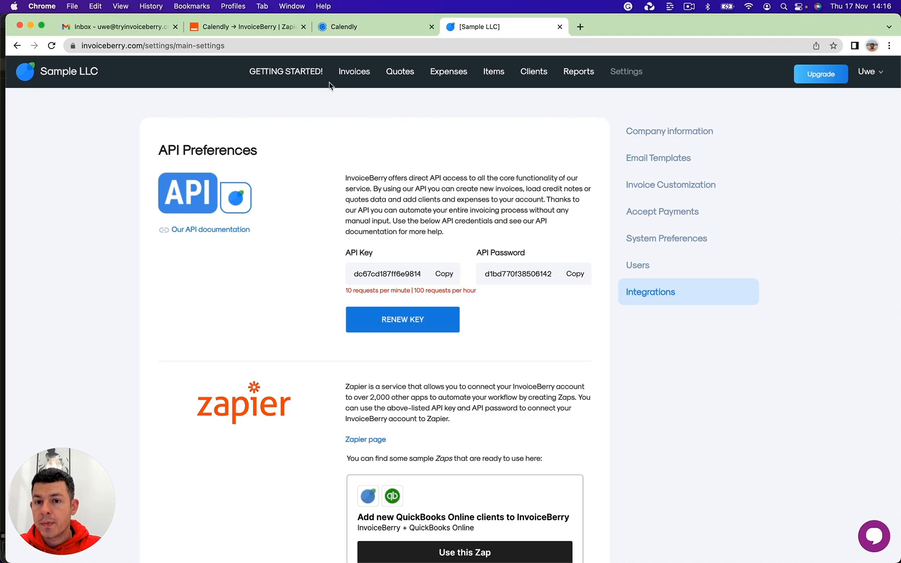
# Step: Return to Zapier and continue to the field selection with the already connected InvoiceBerry Sample LLC account
pyautogui.click(271, 27)
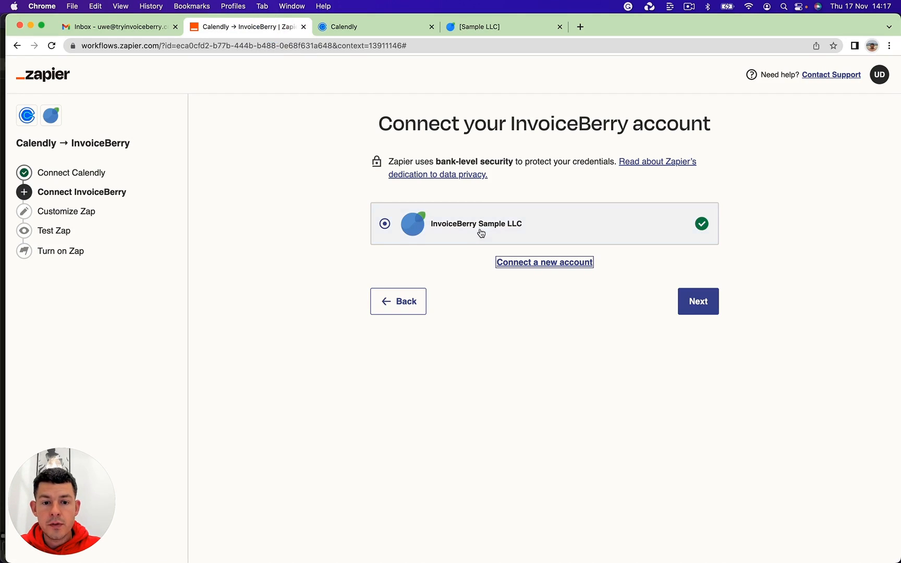
pyautogui.click(699, 301)
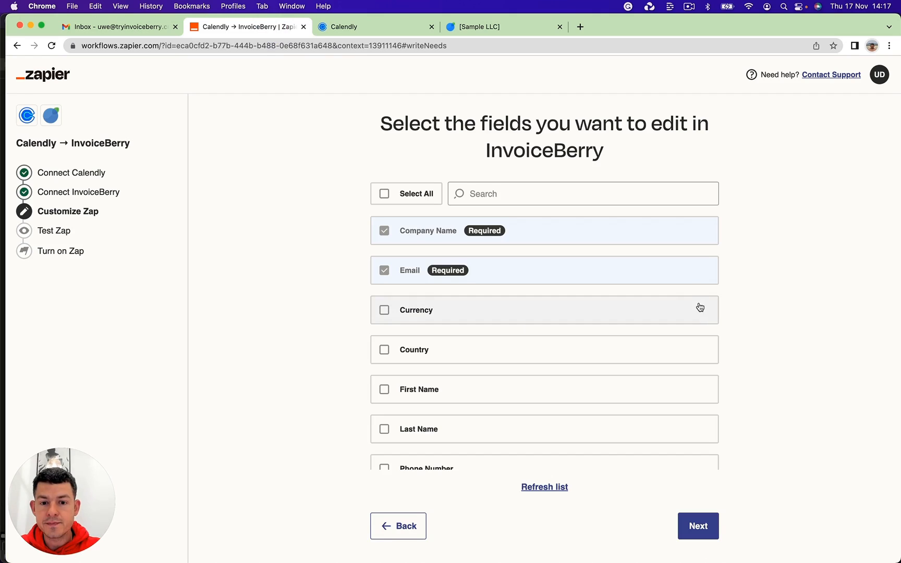
pyautogui.moveTo(427, 116); pyautogui.dragTo(602, 165)
pyautogui.click(601, 165)
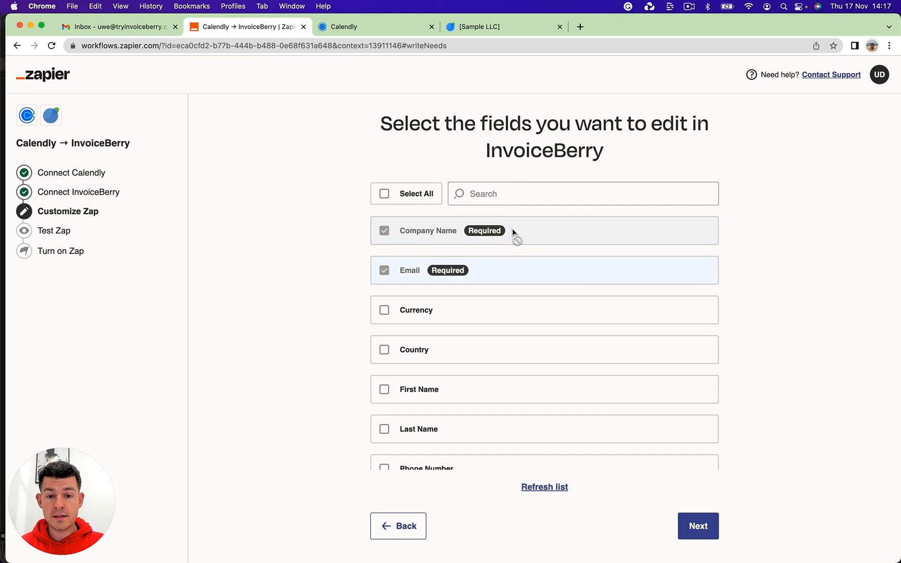
# Step: Include First Name, Last Name and Notes among the InvoiceBerry fields to edit and proceed to the field mapping
pyautogui.scroll(-3, 503, 271)
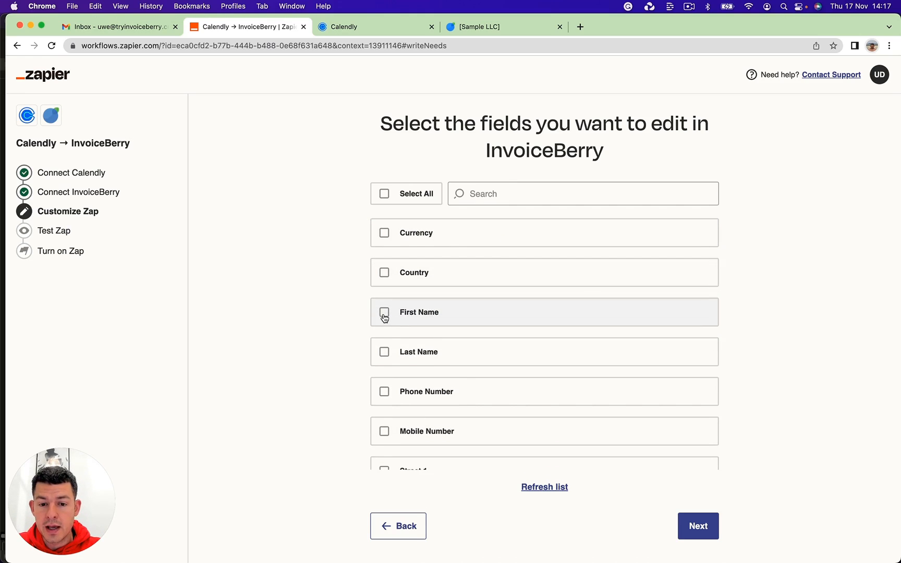
pyautogui.click(385, 312)
pyautogui.click(385, 352)
pyautogui.scroll(-1, 446, 334)
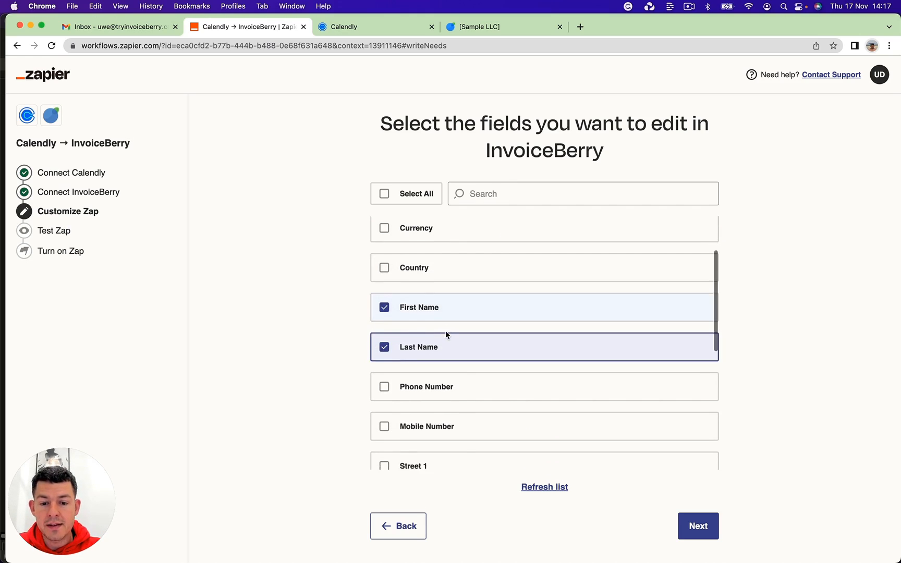
pyautogui.scroll(-4, 446, 331)
pyautogui.scroll(2, 446, 331)
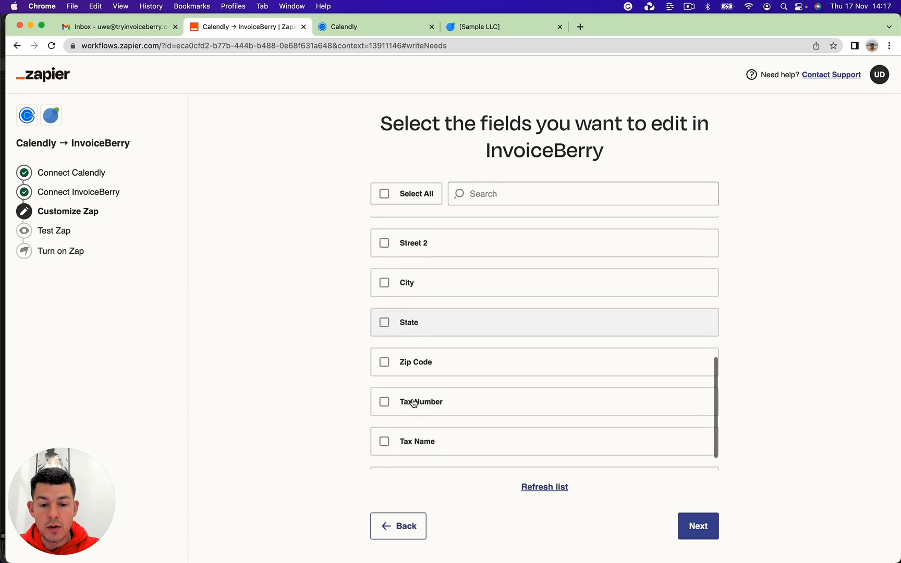
pyautogui.scroll(-2, 413, 402)
pyautogui.click(383, 456)
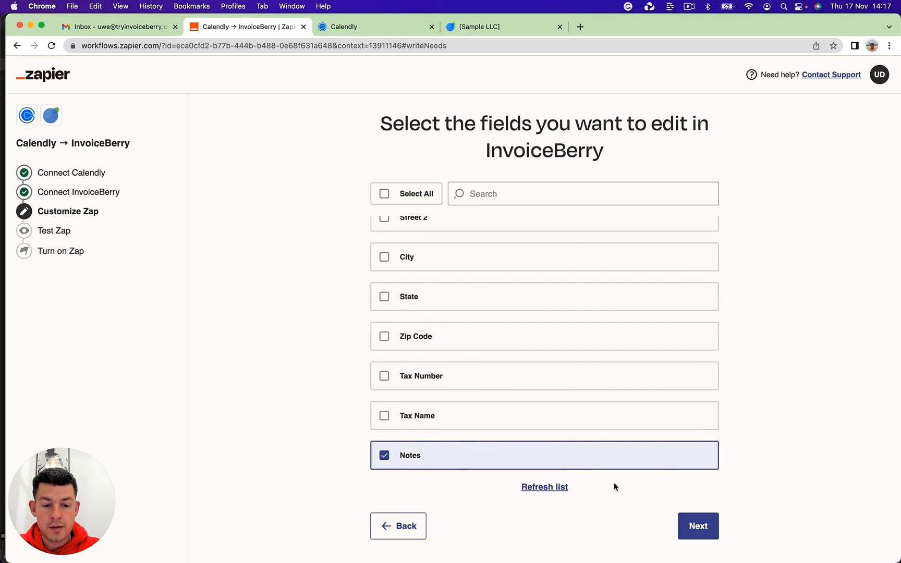
pyautogui.click(700, 531)
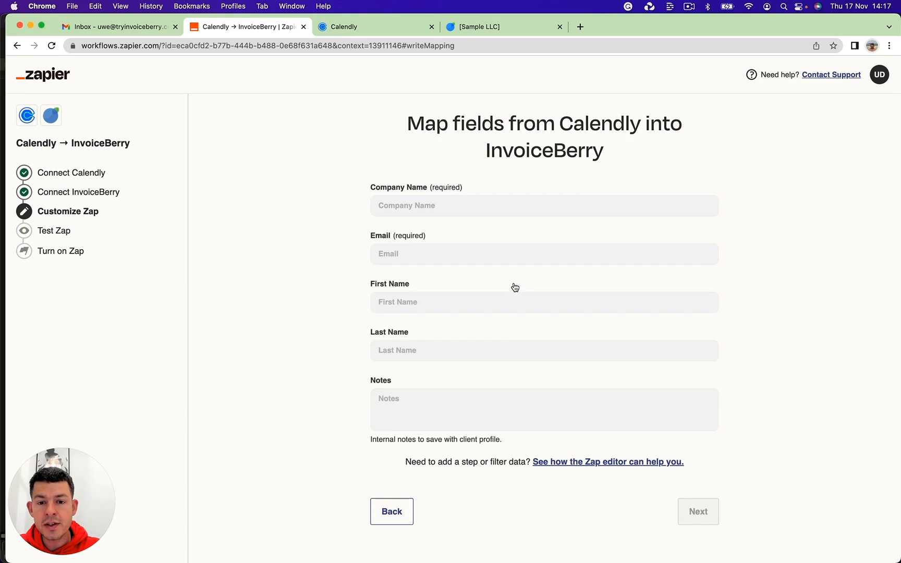
# Step: Map Company Name to Calendly's Invitee Name and Email to Invitee Email
pyautogui.click(441, 204)
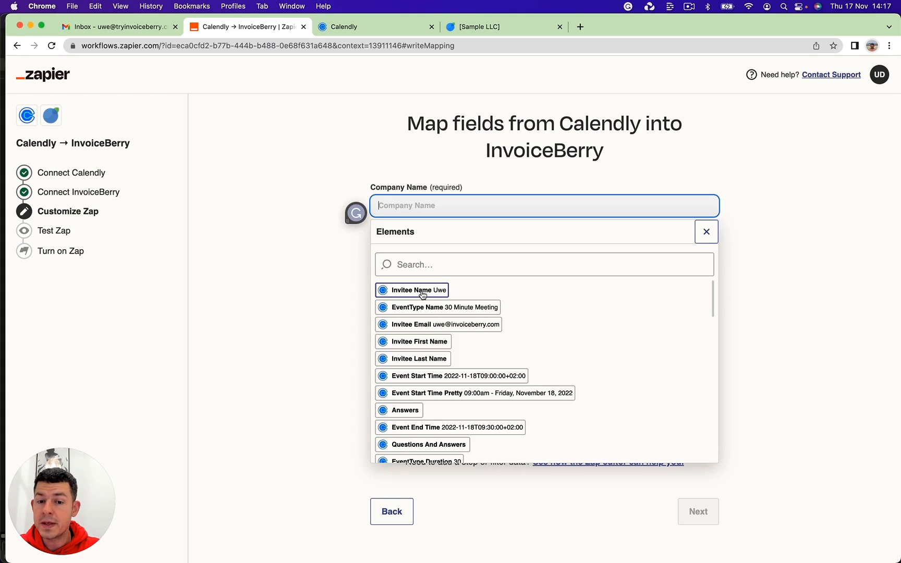
pyautogui.click(419, 291)
pyautogui.click(309, 241)
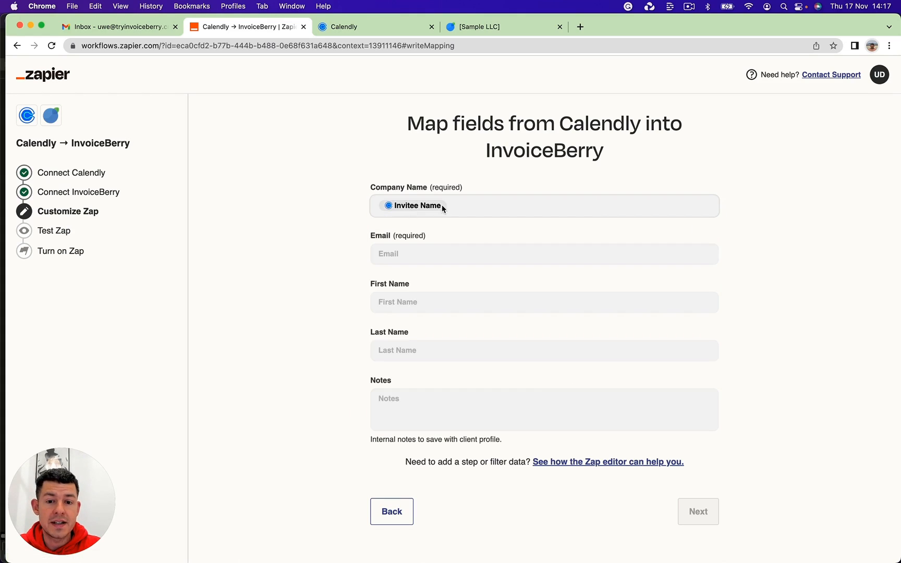
pyautogui.click(415, 257)
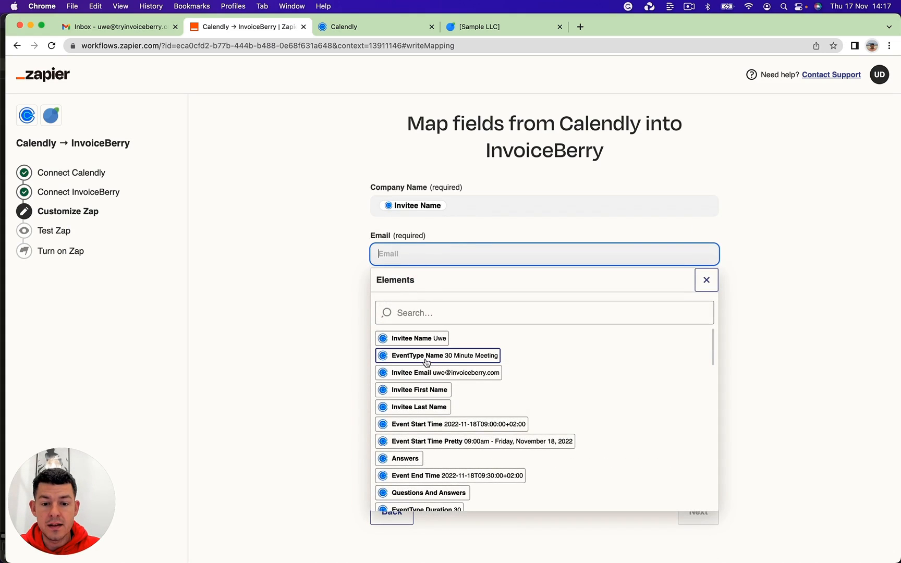
pyautogui.click(448, 379)
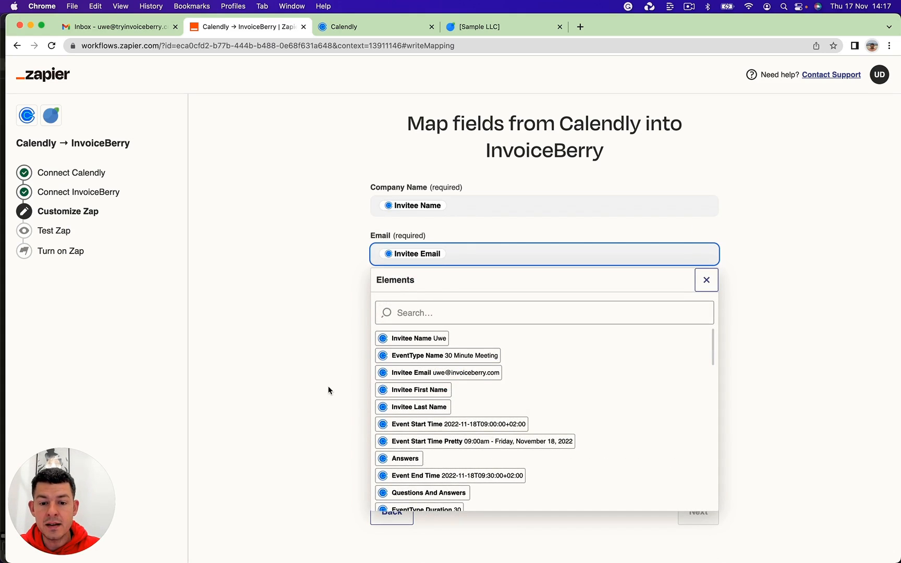
pyautogui.click(314, 387)
# Step: Map First Name to Calendly's Invitee First Name and Last Name to Invitee Last Name
pyautogui.click(448, 298)
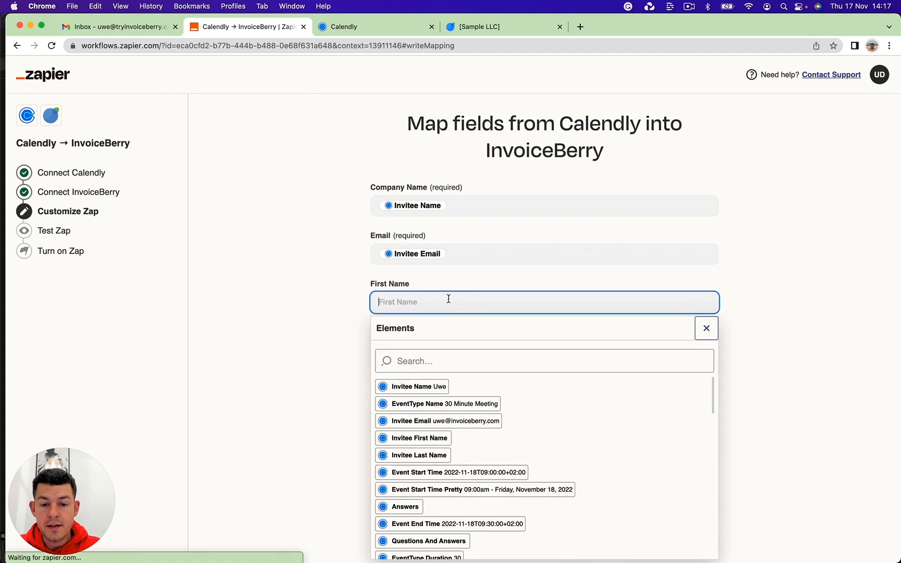
pyautogui.click(438, 441)
pyautogui.click(316, 423)
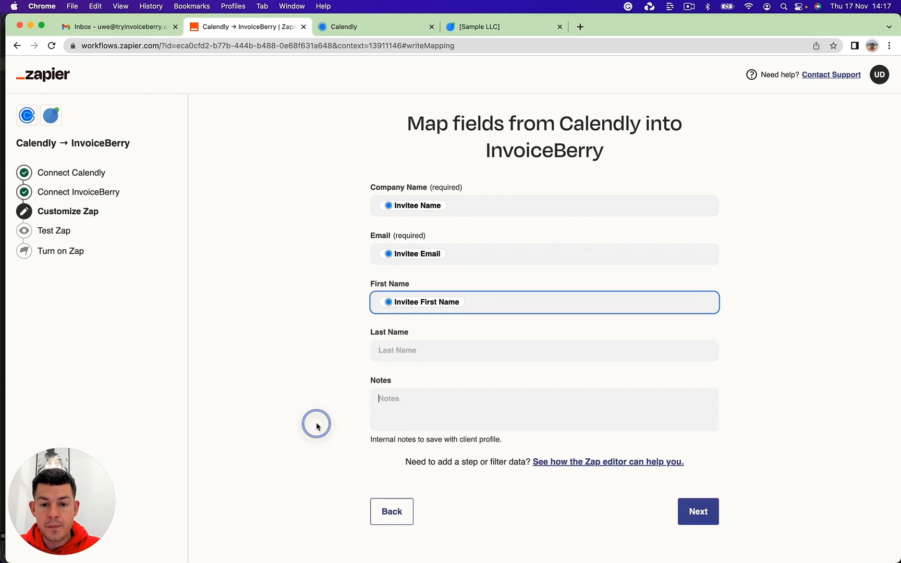
pyautogui.click(441, 349)
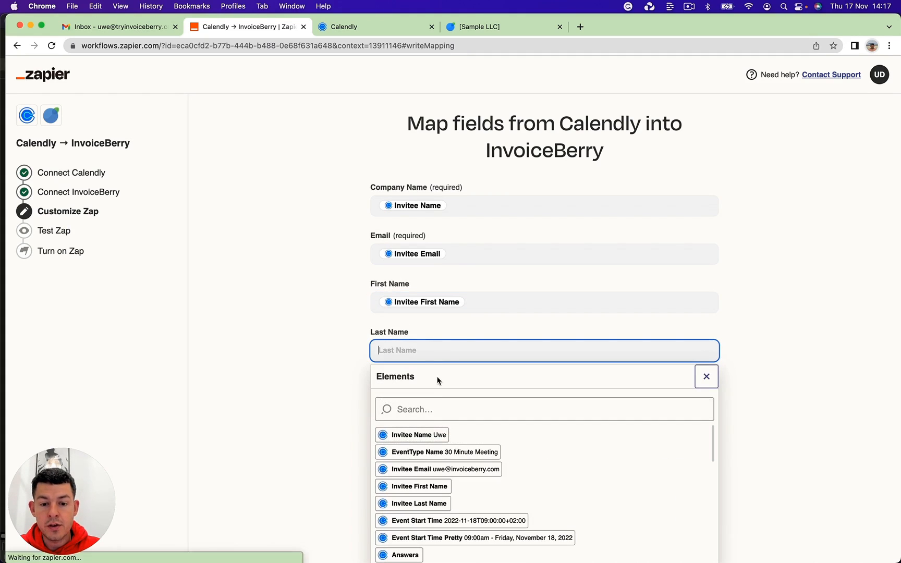
pyautogui.click(429, 503)
pyautogui.click(298, 458)
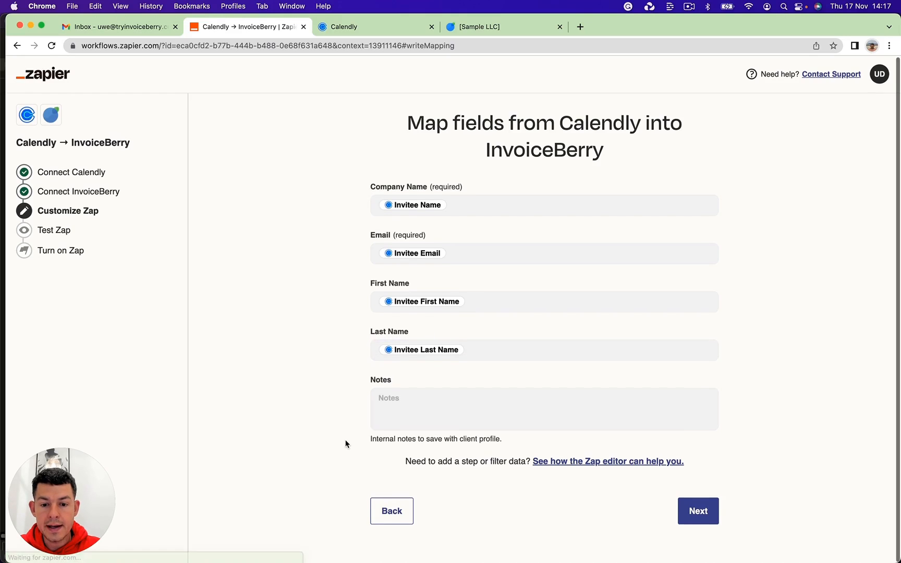
# Step: Map the Notes field to Calendly's Event Start Time
pyautogui.click(380, 413)
pyautogui.scroll(-5, 465, 467)
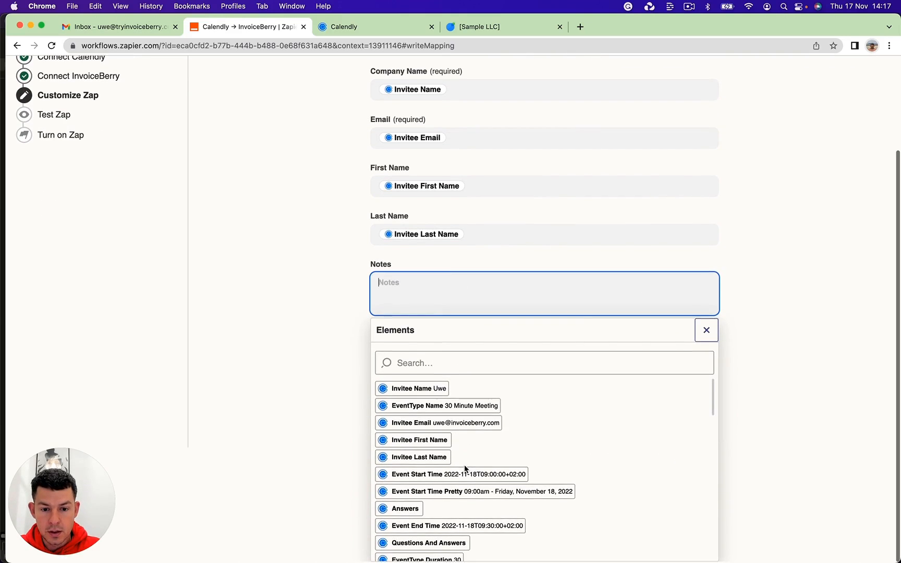
pyautogui.scroll(3, 465, 468)
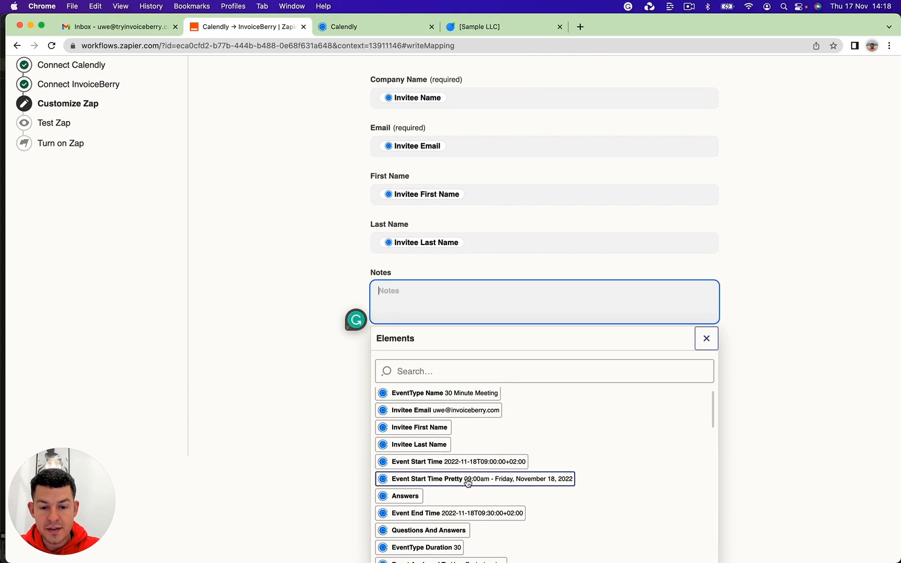
pyautogui.scroll(-6, 472, 484)
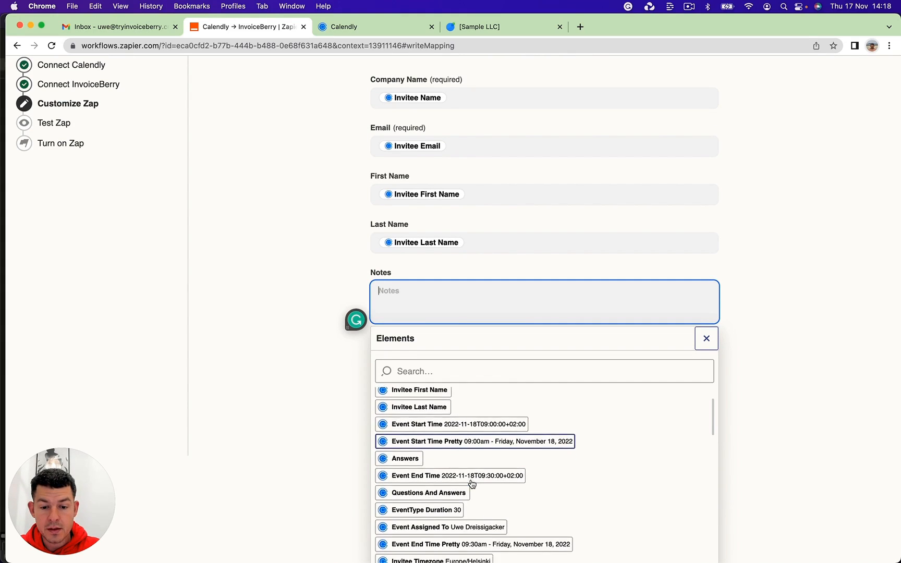
pyautogui.scroll(6, 472, 484)
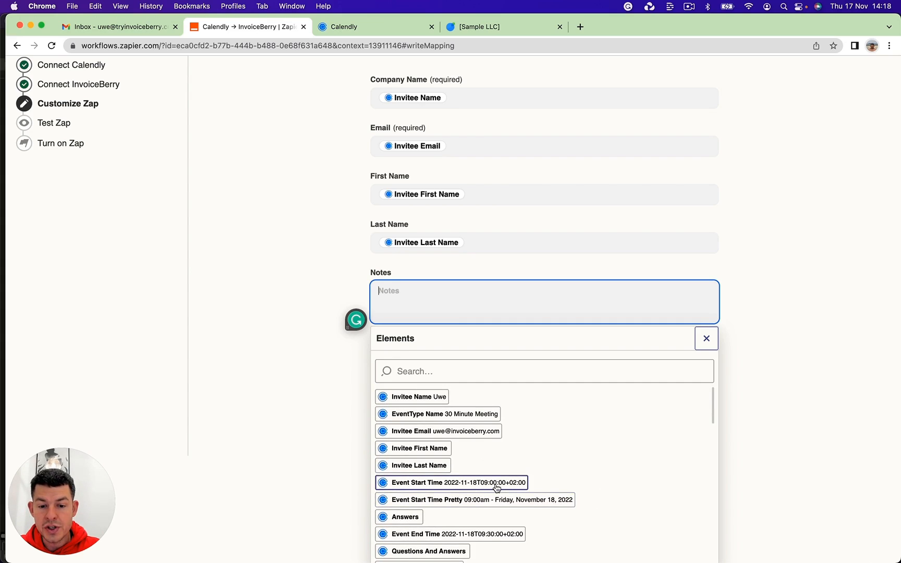
pyautogui.click(496, 483)
pyautogui.click(288, 408)
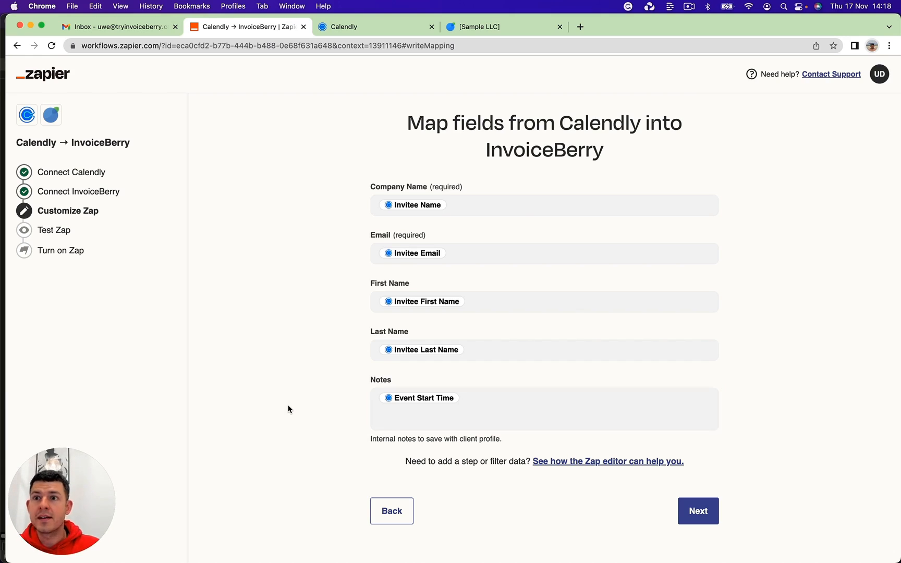
# Step: Copy the 30 Minute Meeting's booking link in Calendly, open it in a new browser tab, and return to Zapier
pyautogui.click(367, 29)
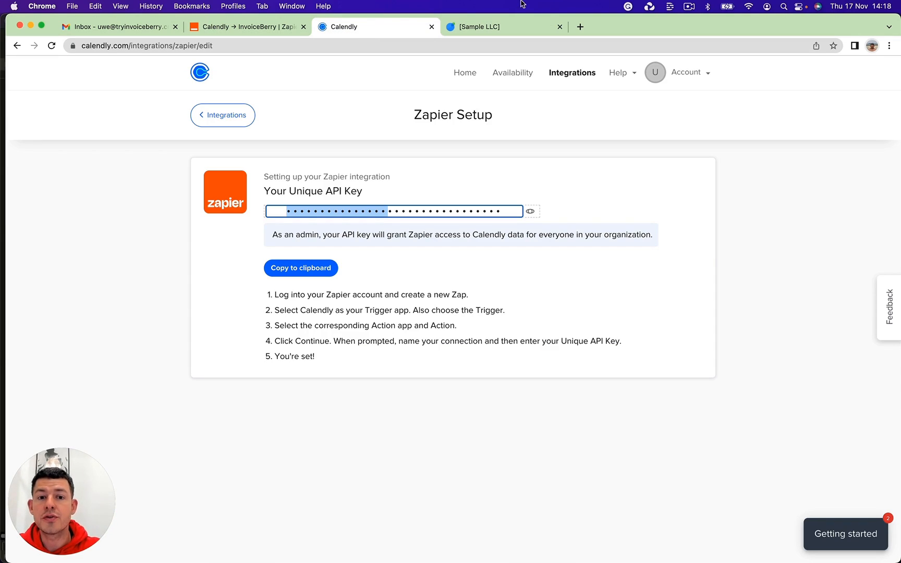
pyautogui.click(469, 73)
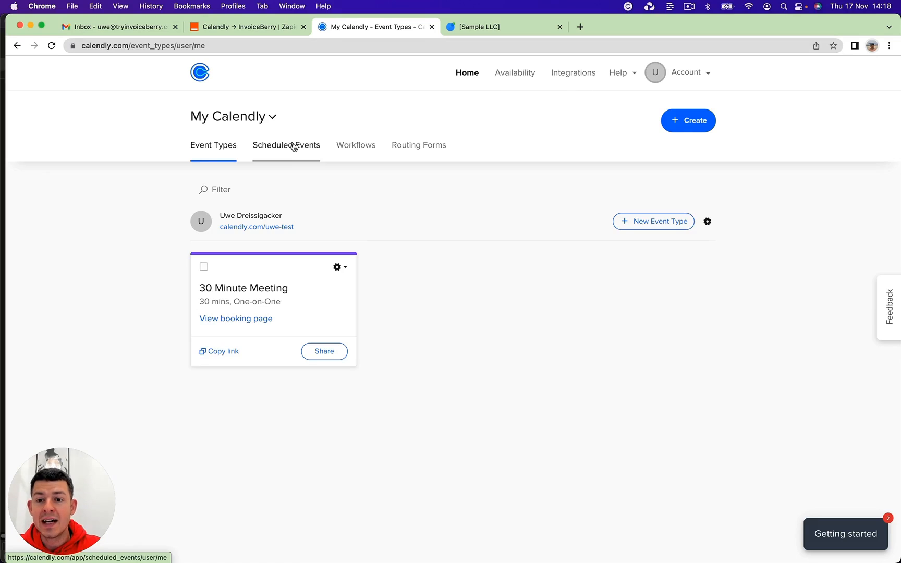
pyautogui.click(218, 349)
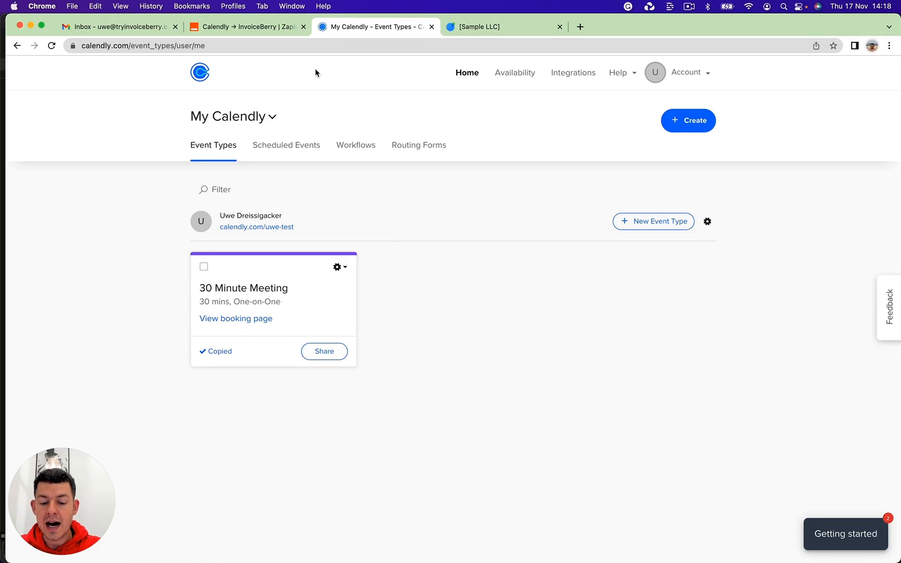
pyautogui.click(585, 29)
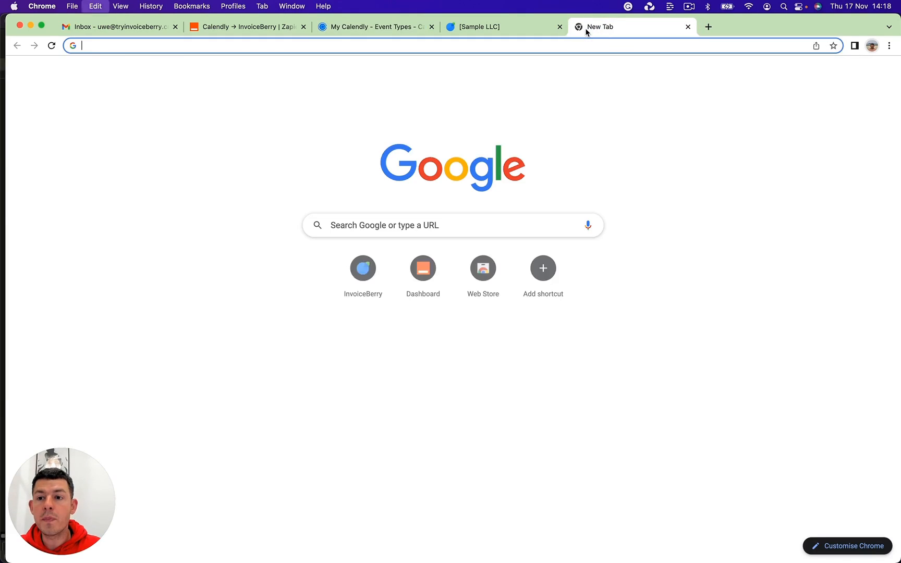
pyautogui.press('super+v')
pyautogui.press('Return')
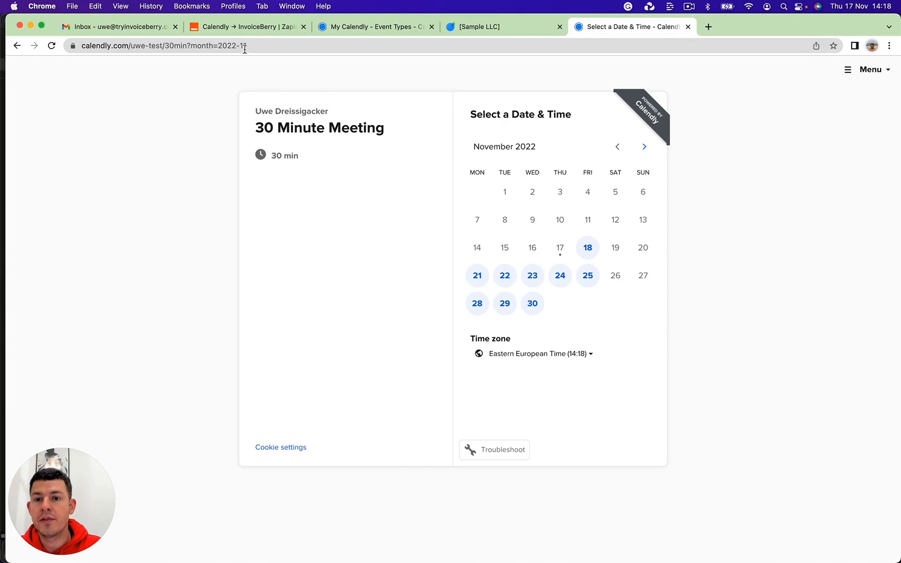
pyautogui.click(264, 28)
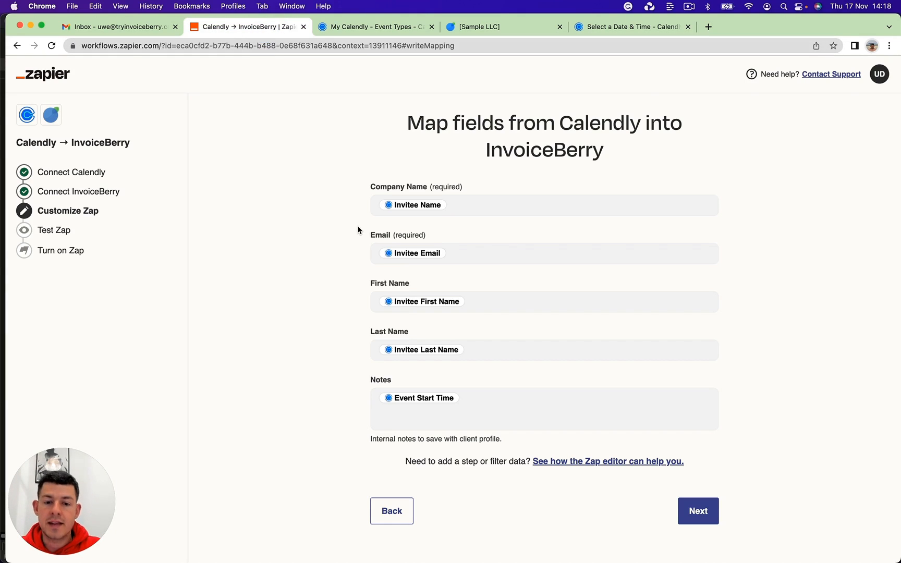
# Step: Accept the Calendly-to-InvoiceBerry field mapping as it stands and send a test client to InvoiceBerry
pyautogui.click(459, 399)
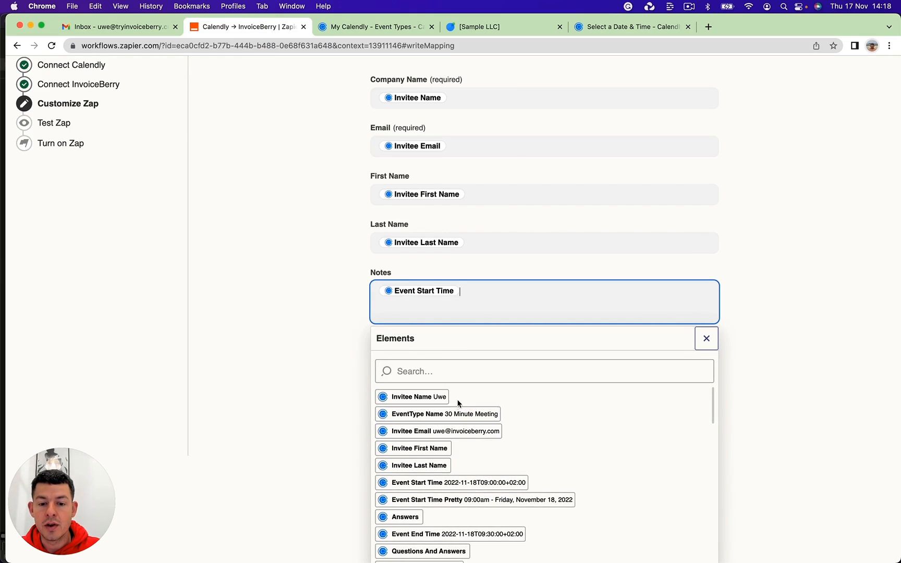
pyautogui.click(301, 412)
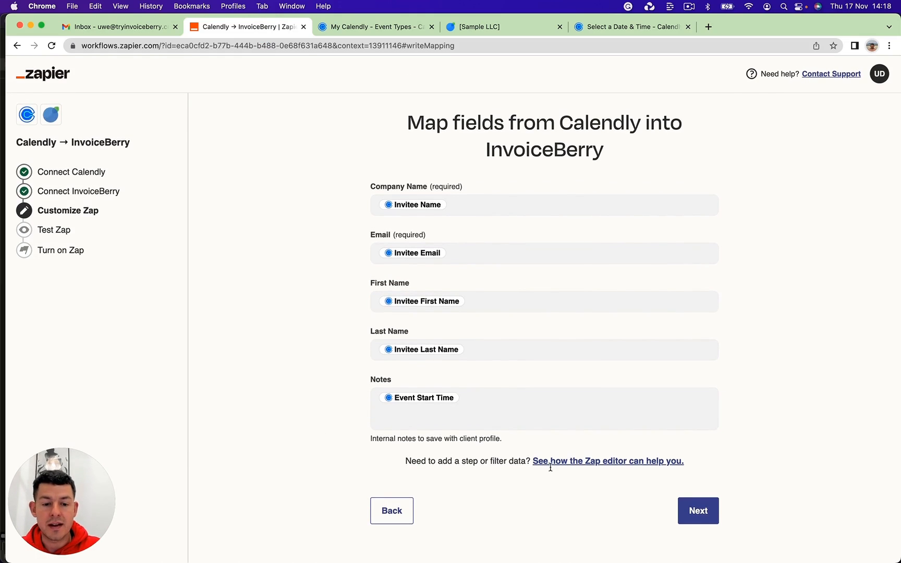
pyautogui.click(708, 512)
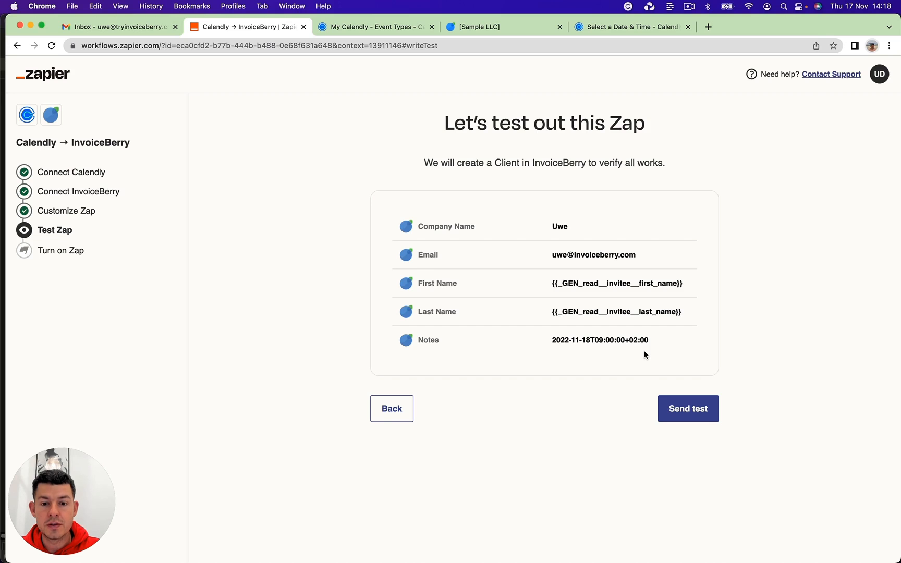
pyautogui.click(701, 404)
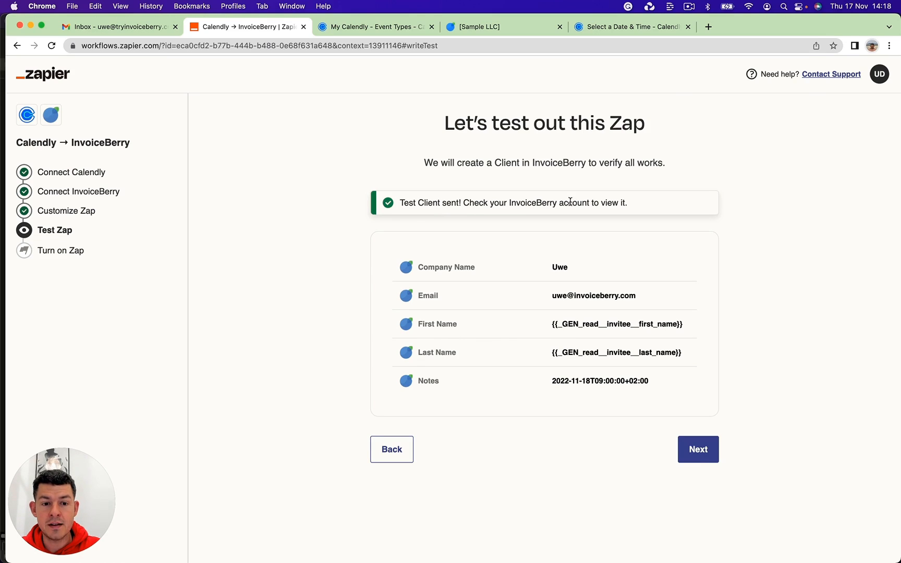
# Step: Switch to InvoiceBerry, open the test client from the client list and examine its Client Overview details
pyautogui.click(498, 26)
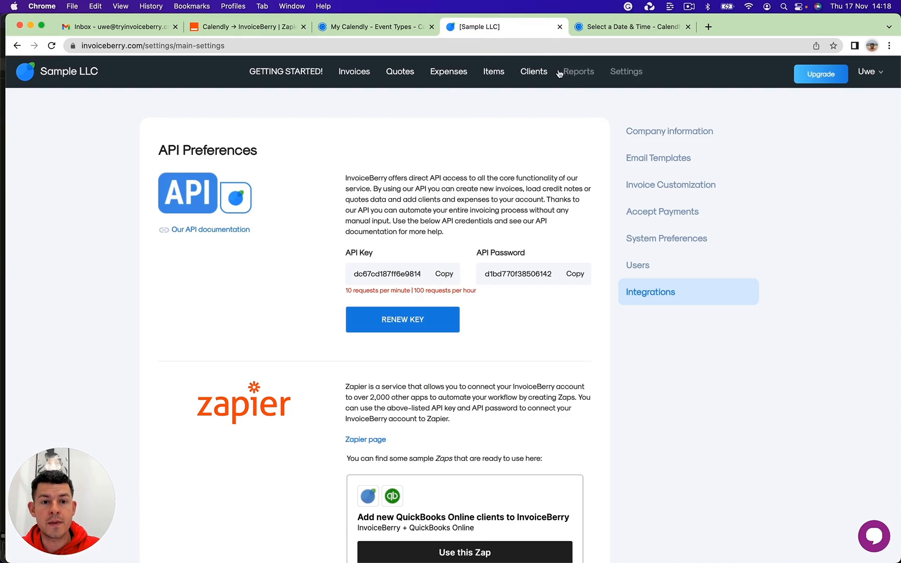
pyautogui.click(532, 76)
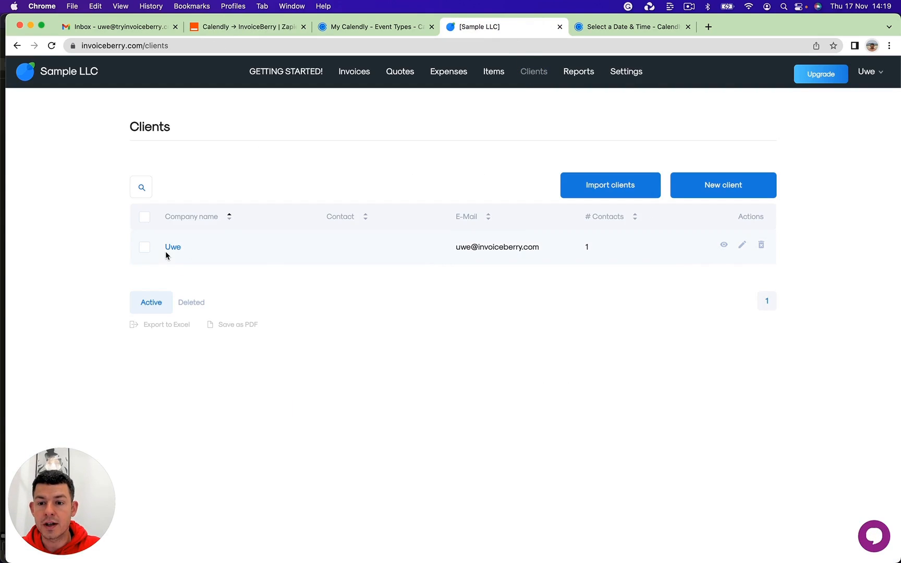
pyautogui.click(723, 246)
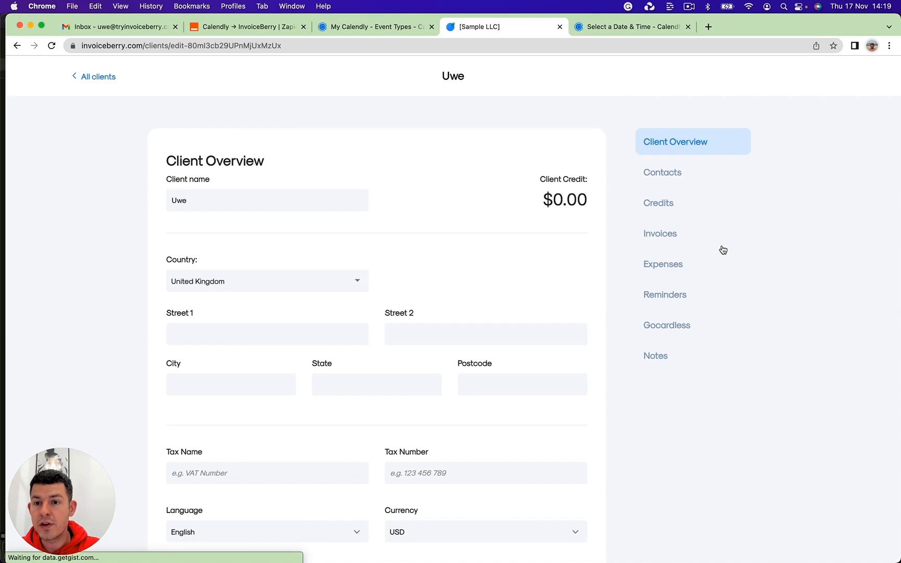
pyautogui.scroll(-3, 583, 365)
pyautogui.scroll(3, 584, 369)
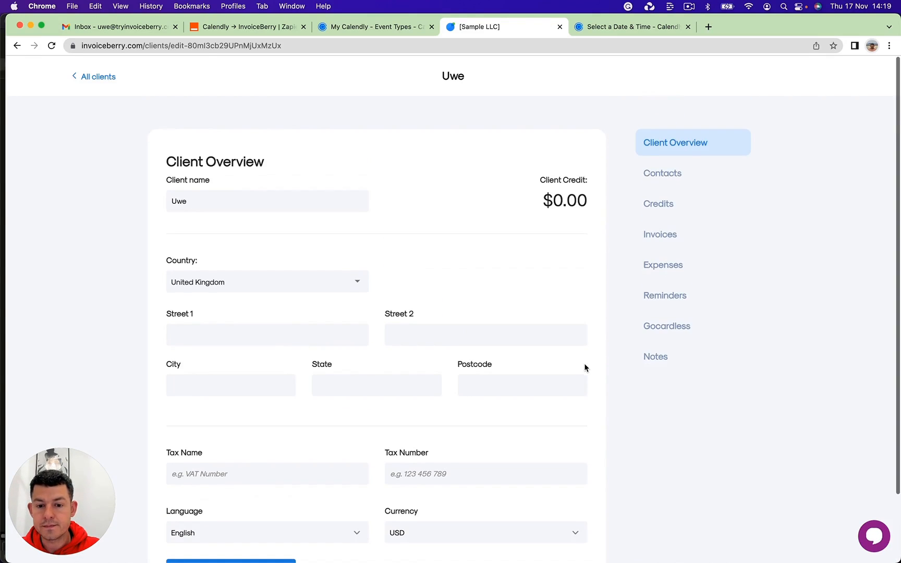
pyautogui.click(665, 365)
pyautogui.scroll(-2, 324, 279)
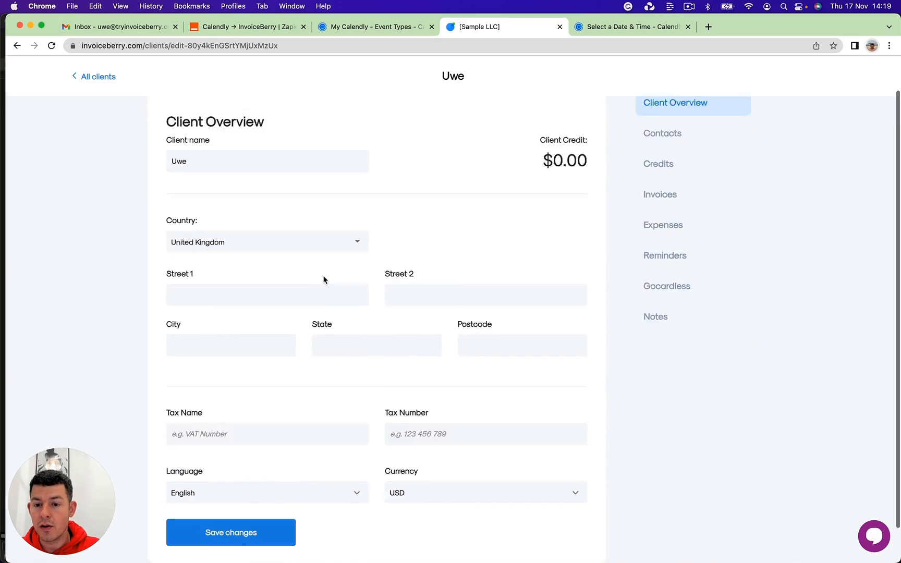
pyautogui.scroll(2, 323, 279)
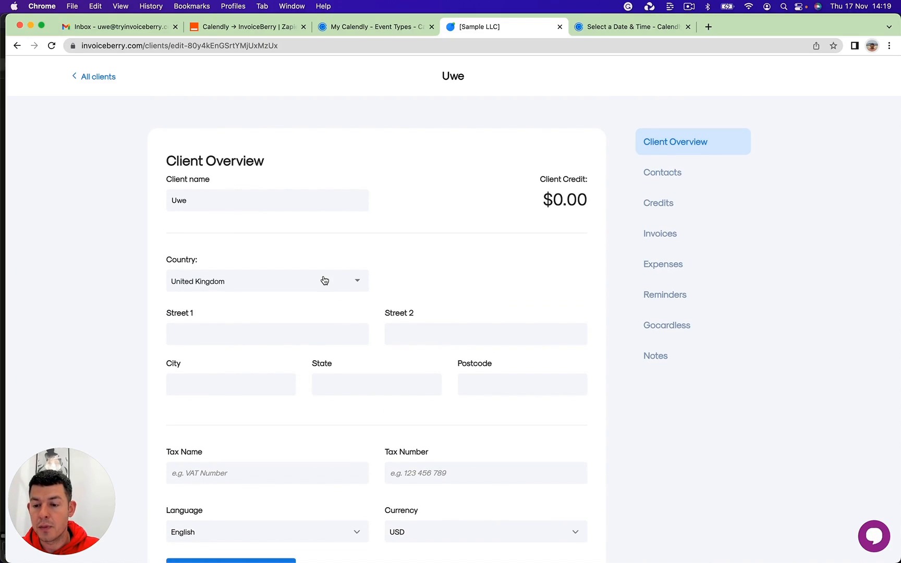
# Step: Return to Zapier, proceed past the test, turn on the Calendly to InvoiceBerry Zap and open its management page
pyautogui.click(259, 27)
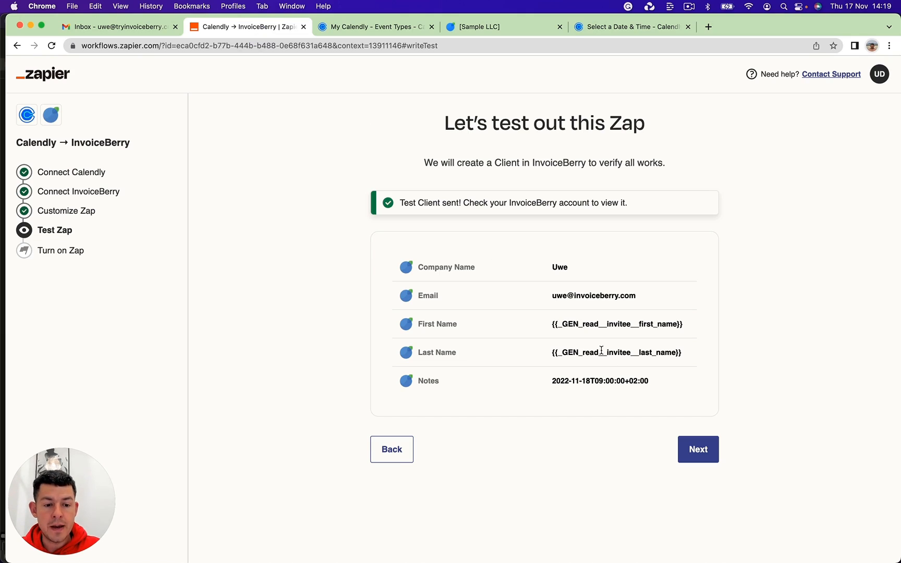
pyautogui.click(699, 457)
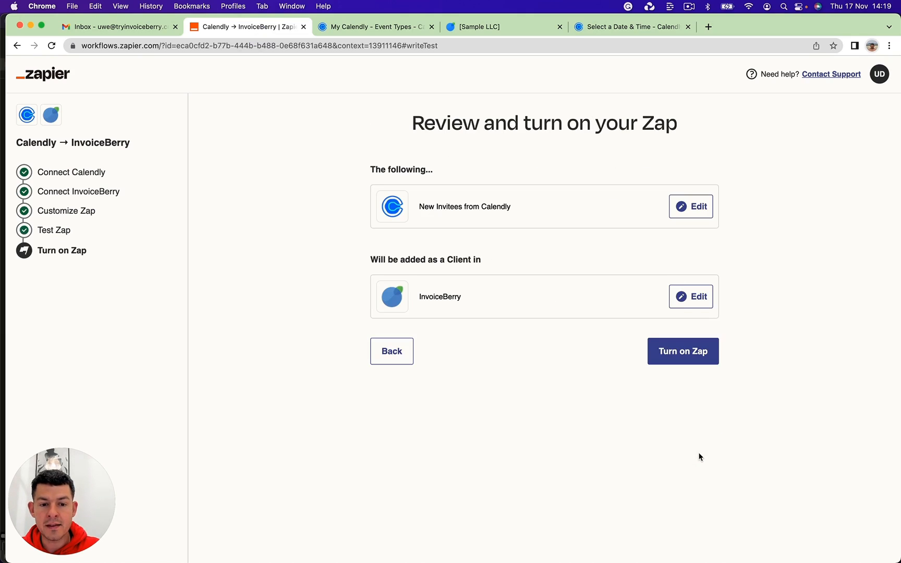
pyautogui.click(674, 349)
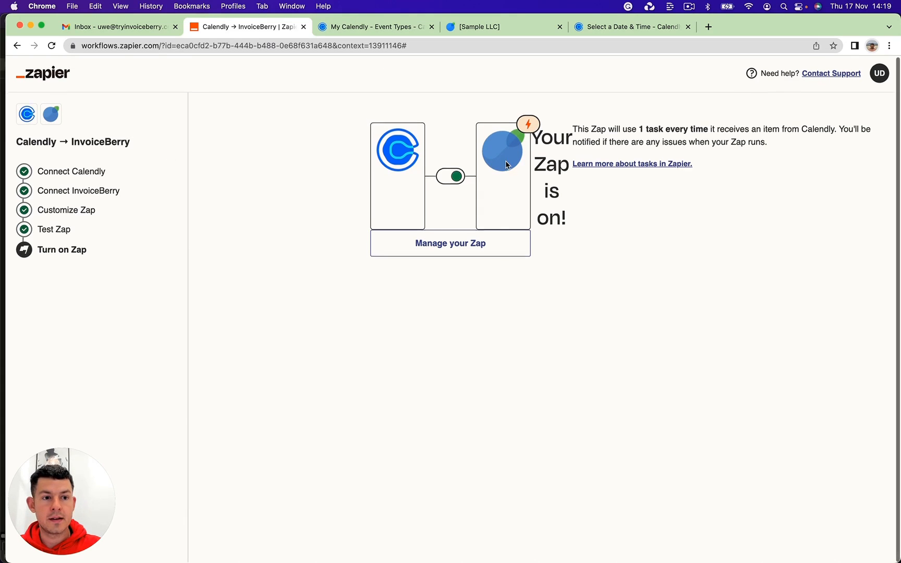
pyautogui.click(470, 250)
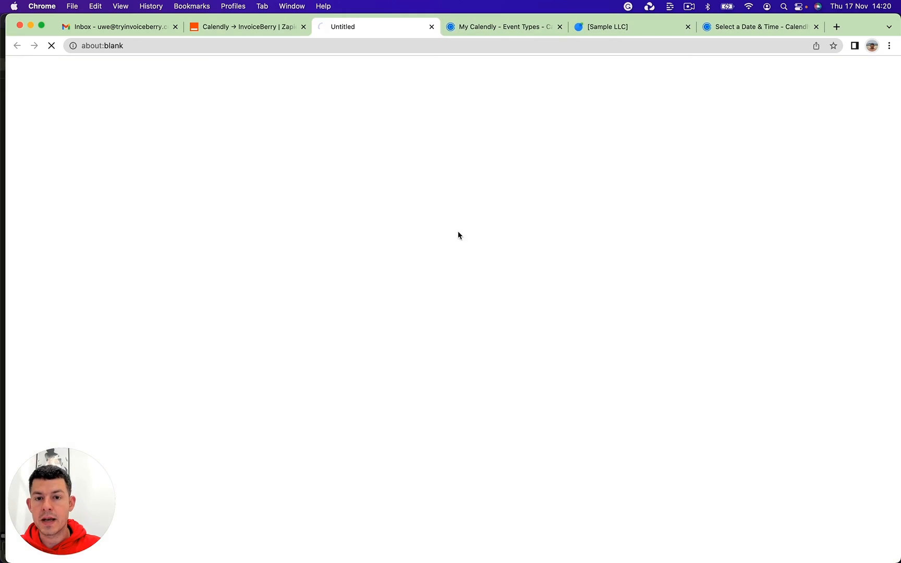
# Step: Copy the 30 Minute Meeting's booking link in Calendly and load it in the existing booking page tab
pyautogui.click(497, 27)
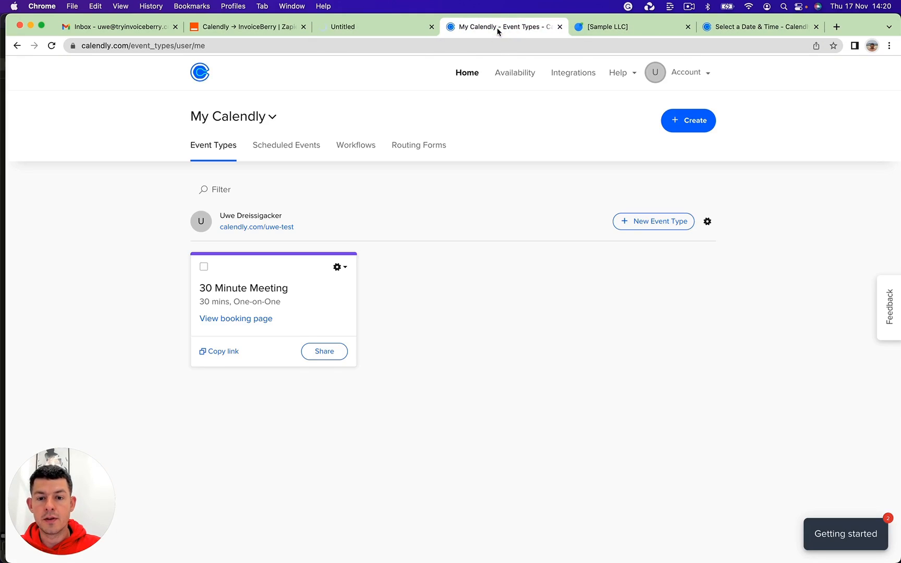
pyautogui.click(232, 353)
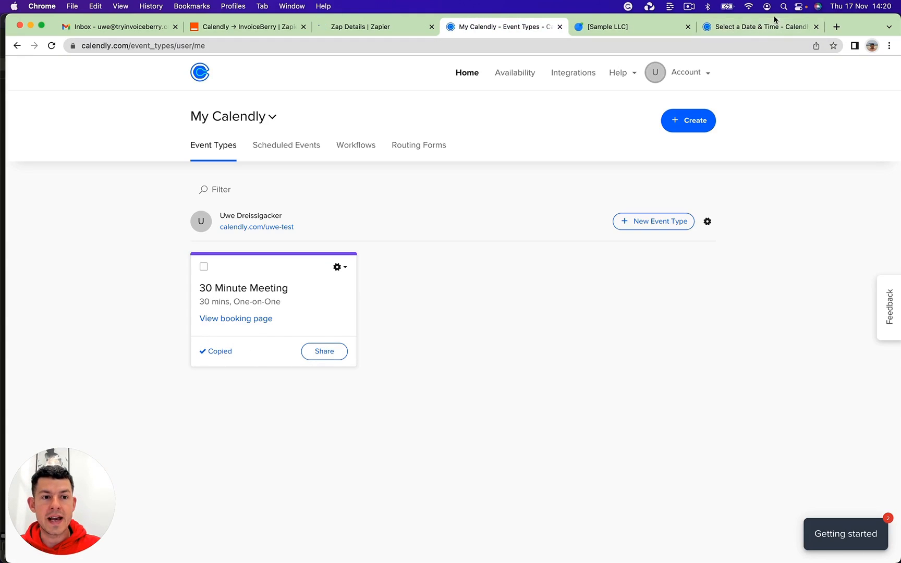
pyautogui.click(765, 31)
pyautogui.click(518, 45)
pyautogui.write('https://calendly.com/uwe-test/30min')
pyautogui.press('Return')
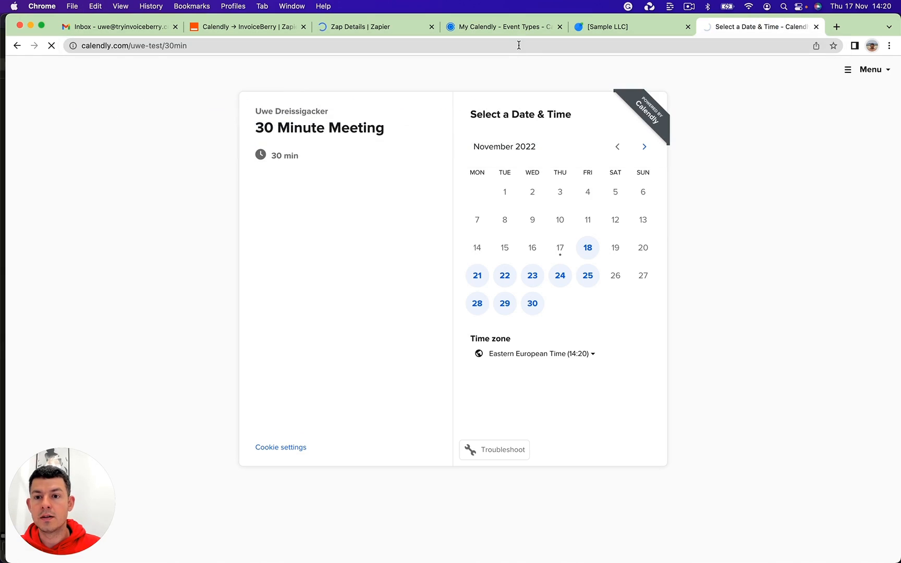
# Step: Choose Thursday, November 24, 2022 at 09:00 for the 30 Minute Meeting and confirm the slot
pyautogui.click(561, 279)
pyautogui.click(666, 168)
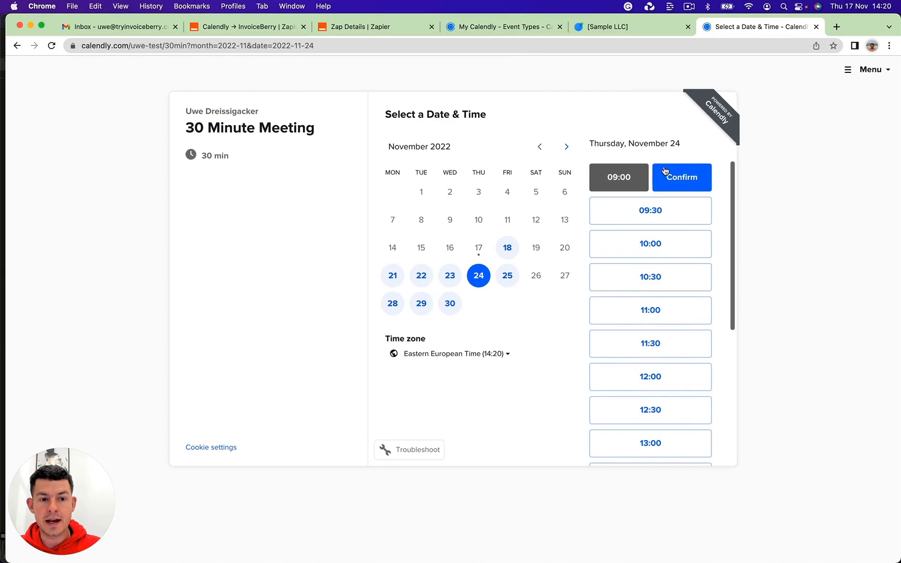
pyautogui.click(688, 175)
# Step: Fill in the invitee's name and email in the booking details and schedule the event
pyautogui.click(421, 152)
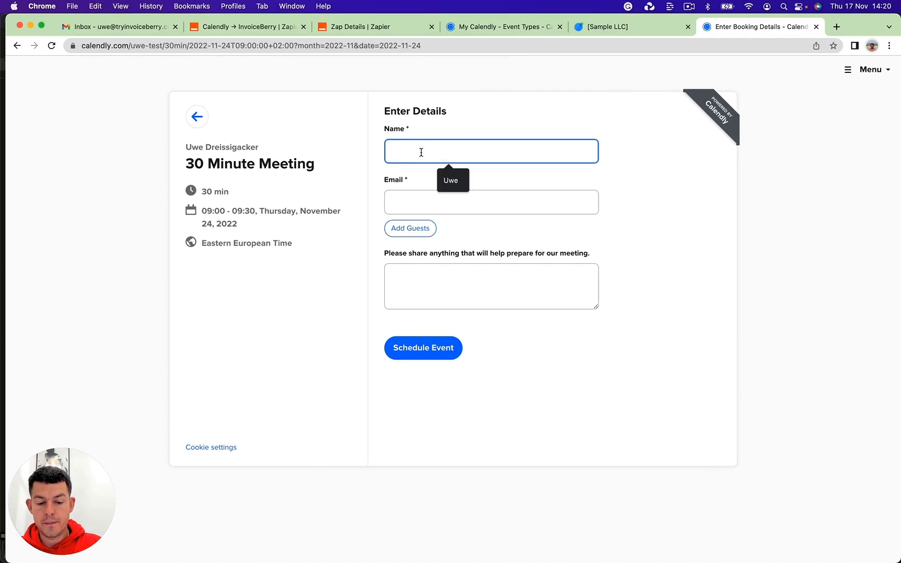
pyautogui.write('John')
pyautogui.press('Tab')
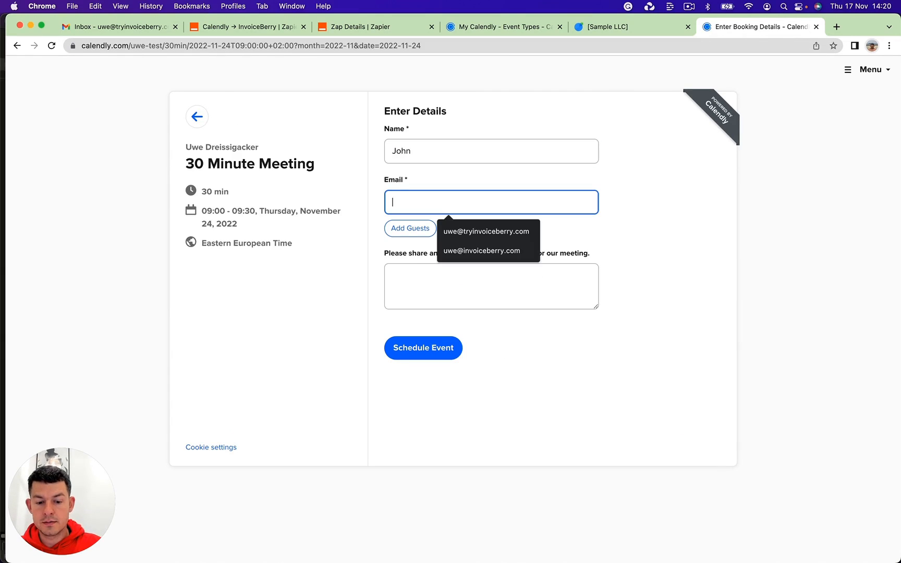
pyautogui.write('@')
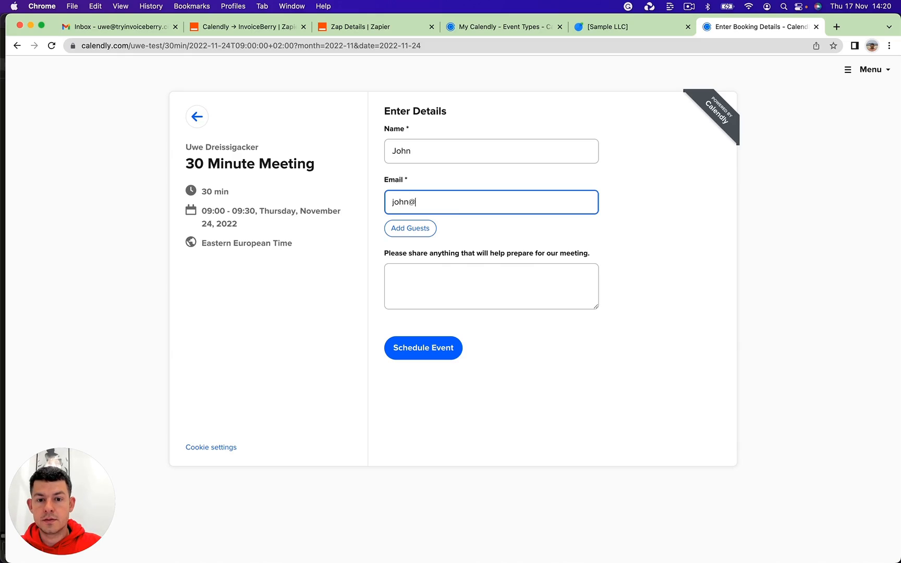
pyautogui.write('invoiceberry.com')
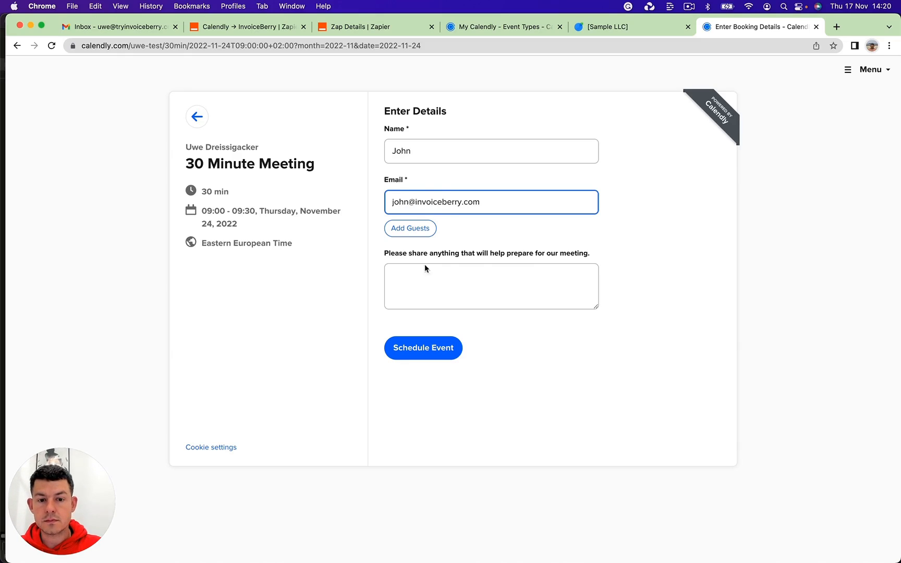
pyautogui.click(398, 358)
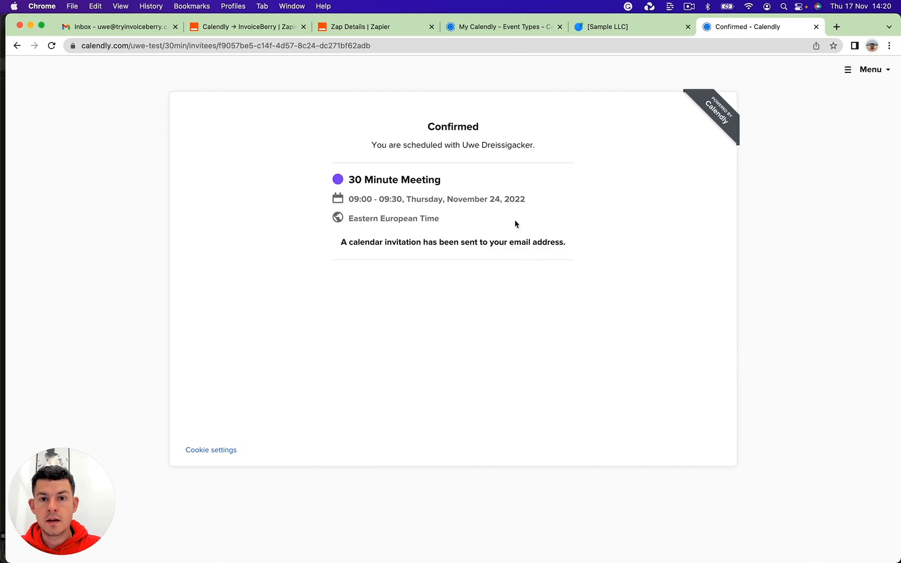
# Step: Check Calendly's upcoming scheduled events for the new 24 November 2022 booking
pyautogui.click(510, 28)
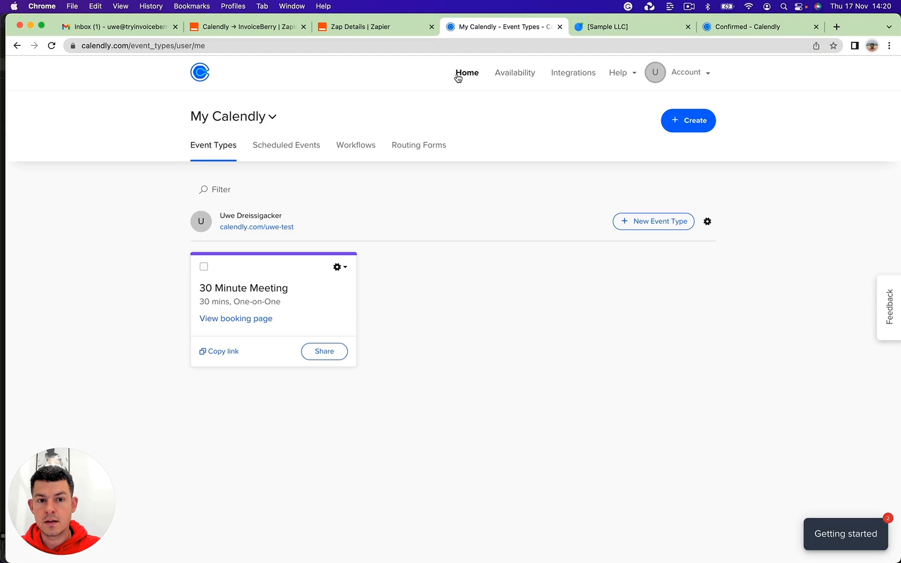
pyautogui.click(309, 153)
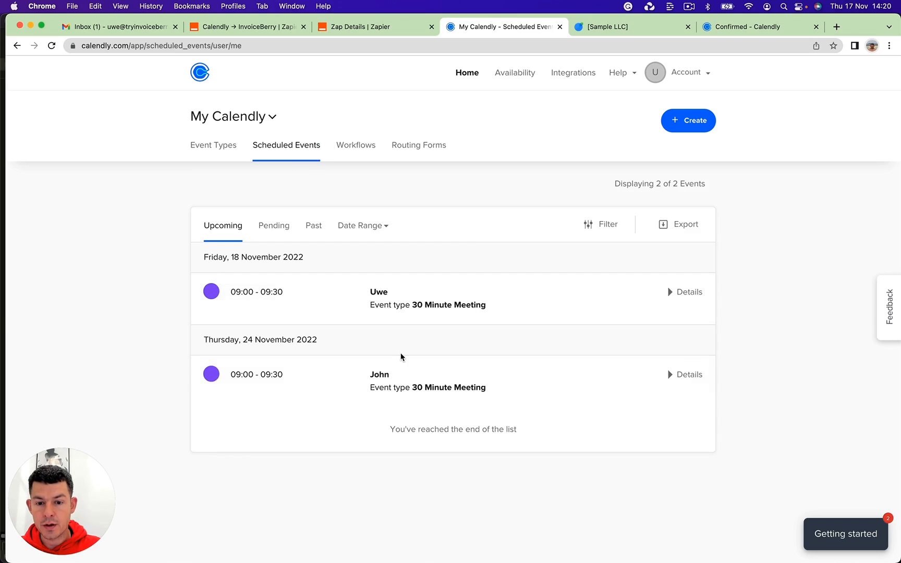
pyautogui.click(474, 396)
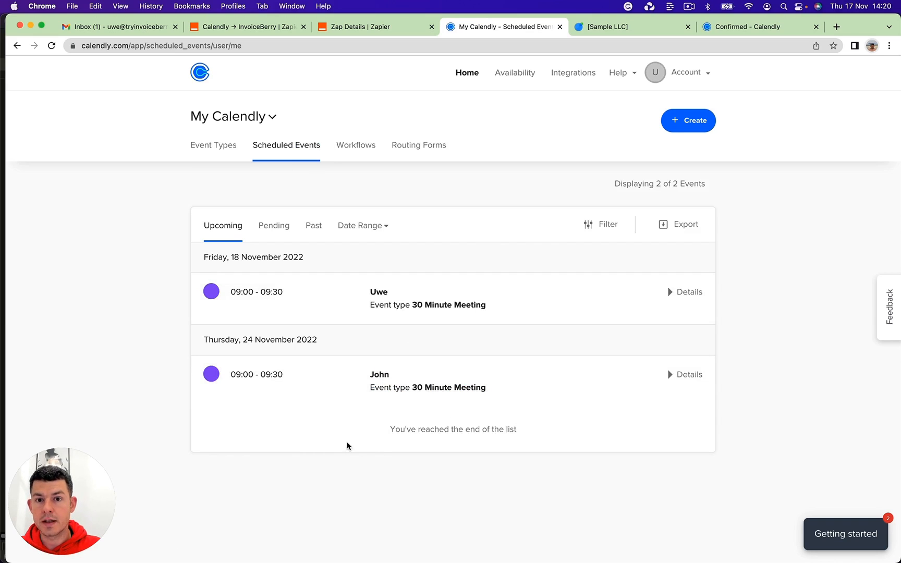
# Step: Switch to the Zap details page in Zapier and review the Zap's status, description and connected apps
pyautogui.click(356, 32)
pyautogui.scroll(-3, 374, 172)
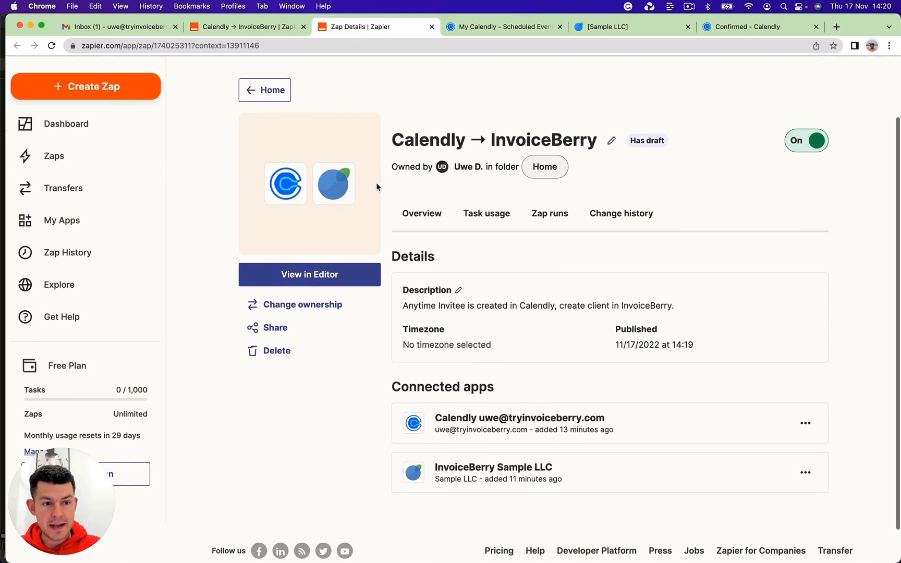
pyautogui.scroll(-2, 491, 281)
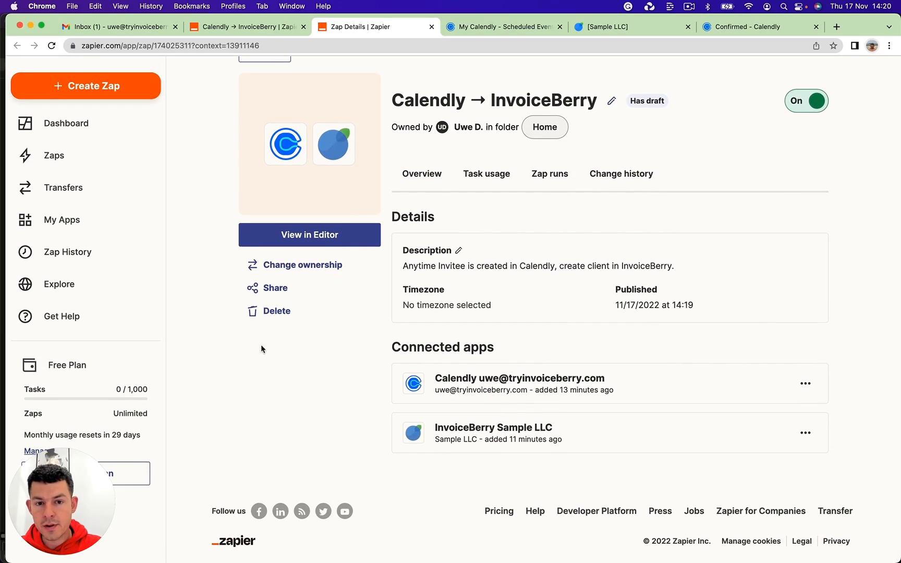
pyautogui.scroll(1, 464, 296)
pyautogui.scroll(2, 464, 296)
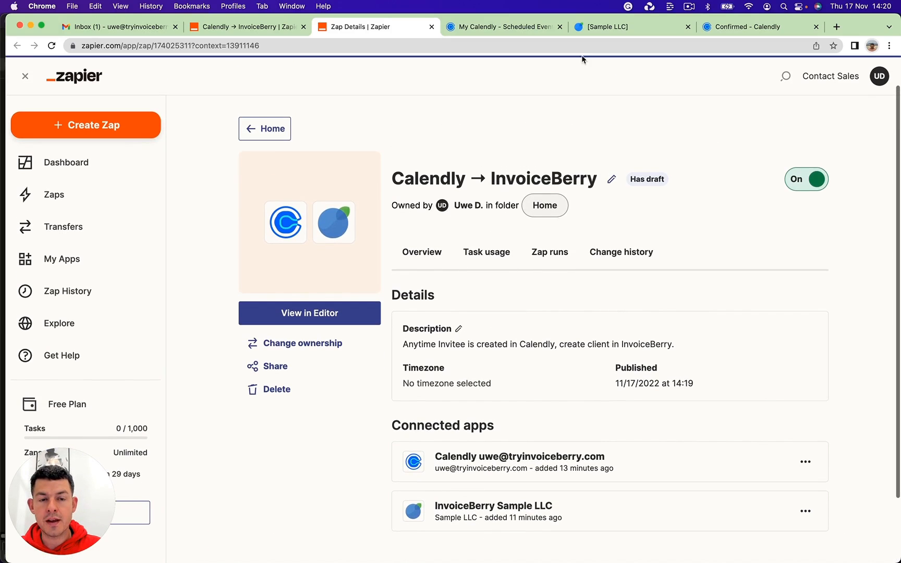
# Step: Check InvoiceBerry's client list for the newly booked invitee, examine that client's overview, and return to the list
pyautogui.click(636, 32)
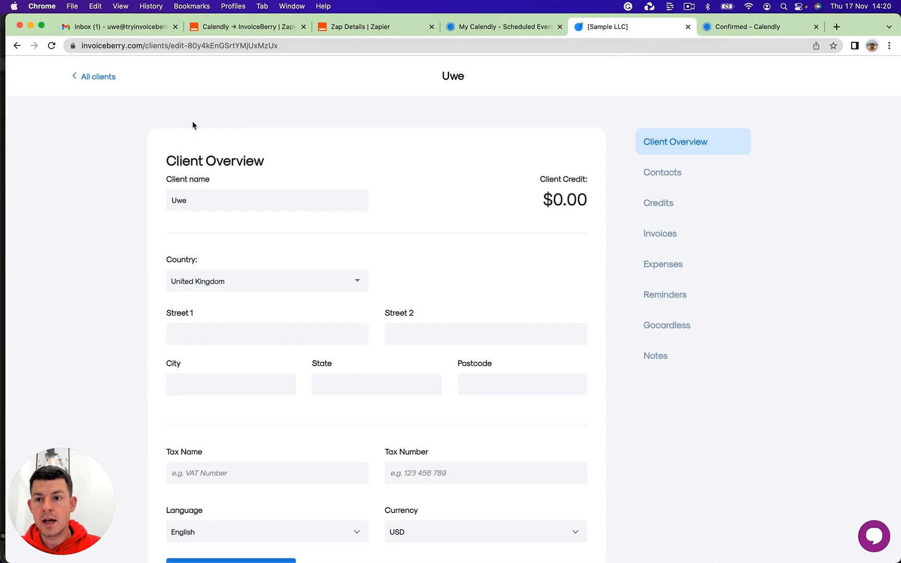
pyautogui.click(110, 77)
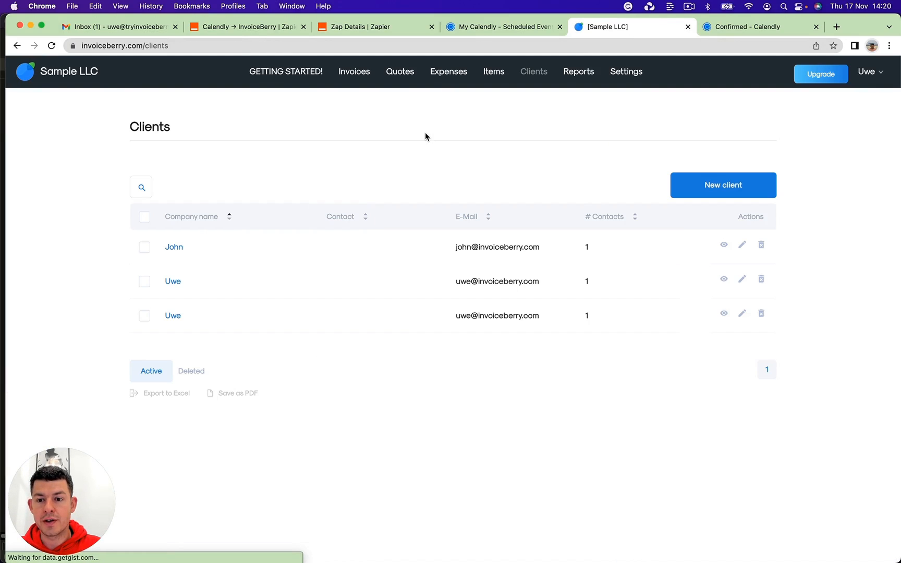
pyautogui.click(535, 72)
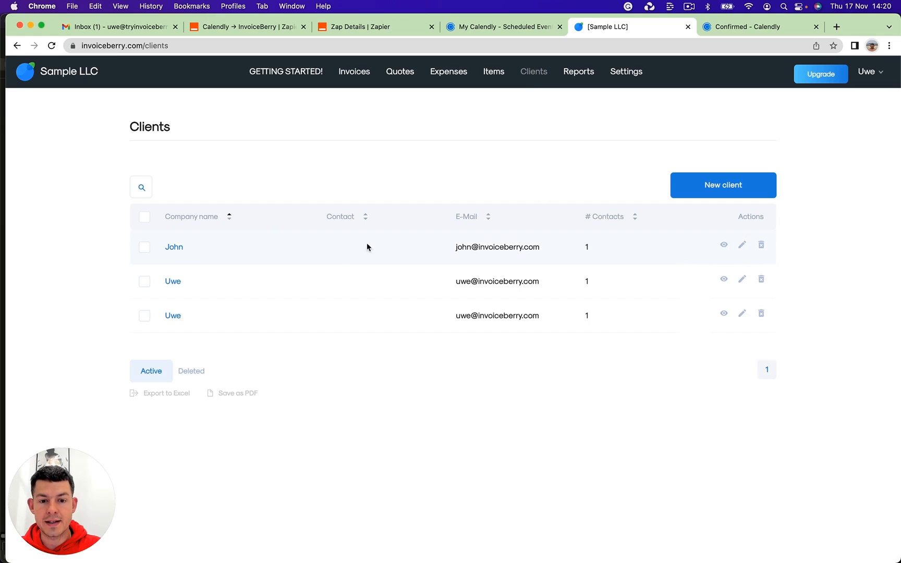
pyautogui.click(175, 250)
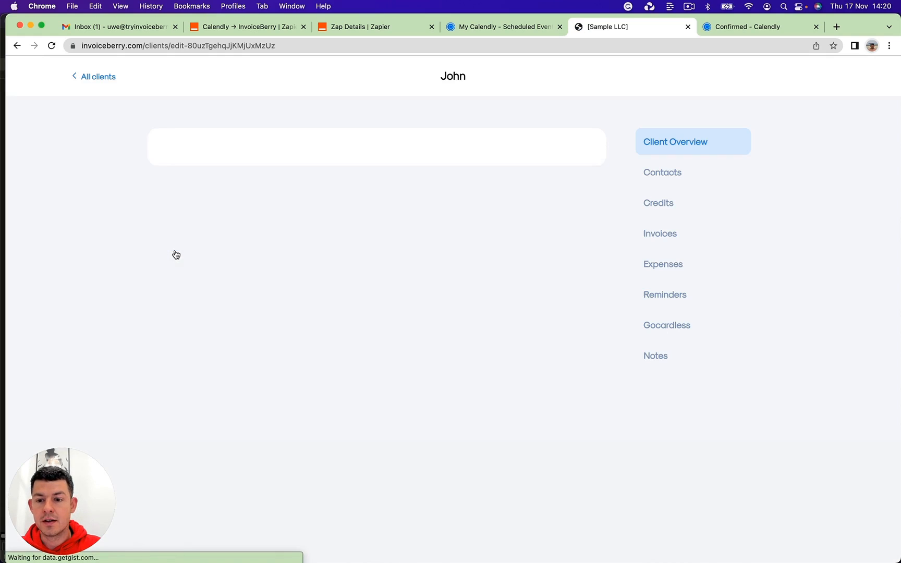
pyautogui.scroll(-3, 477, 198)
pyautogui.scroll(3, 477, 198)
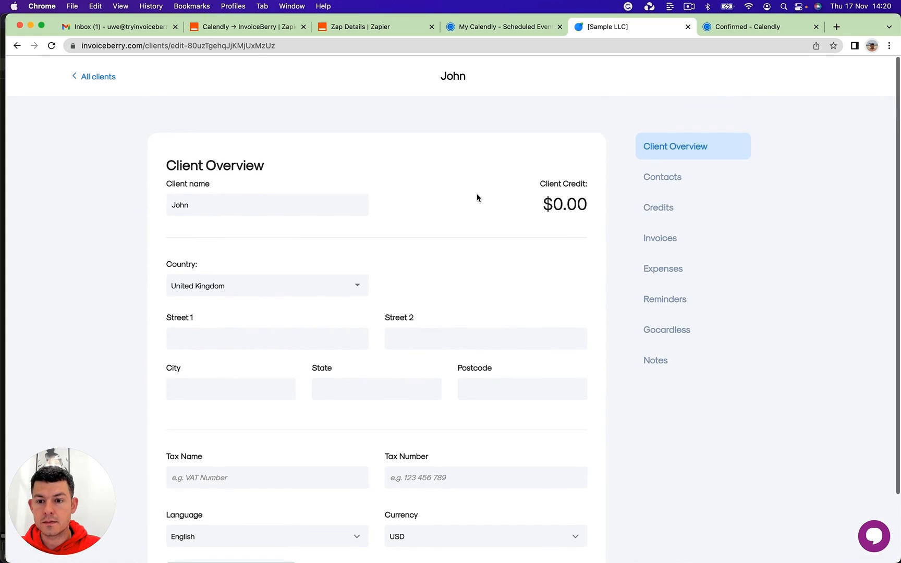
pyautogui.click(90, 79)
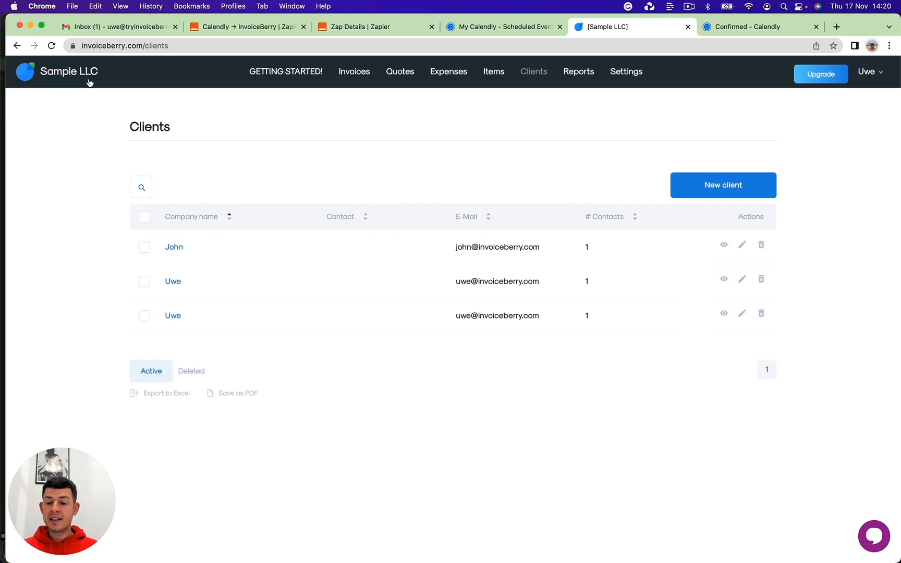